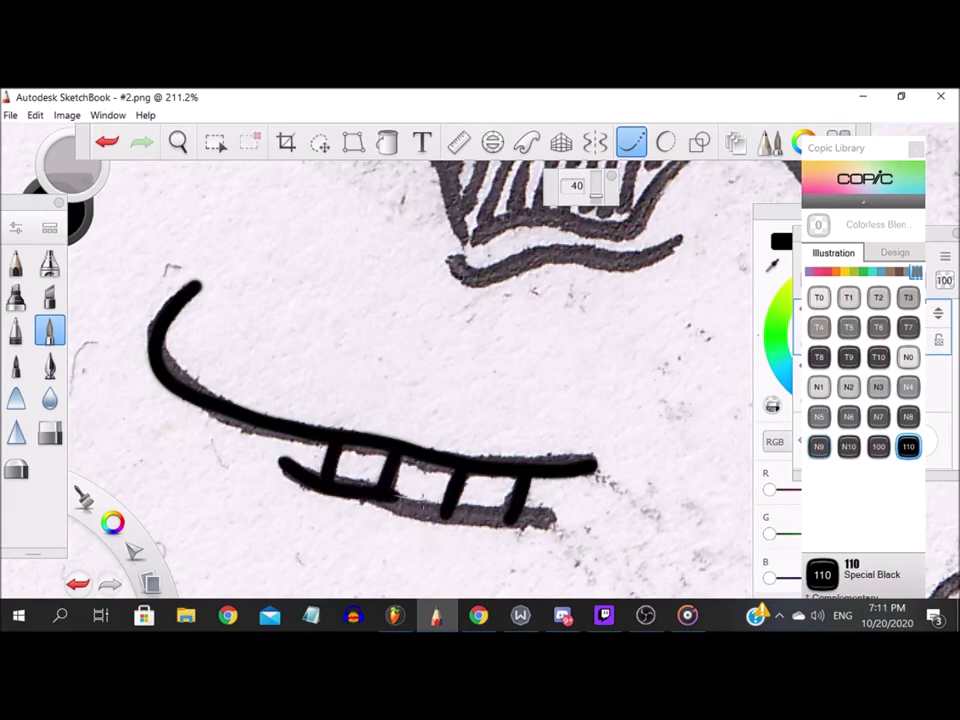
Step: Trace the moustache's outline in Special Black along its lower edge, around the pointed tip and back along the upper edge beneath the nose
scroll(576, 513, down, 8)
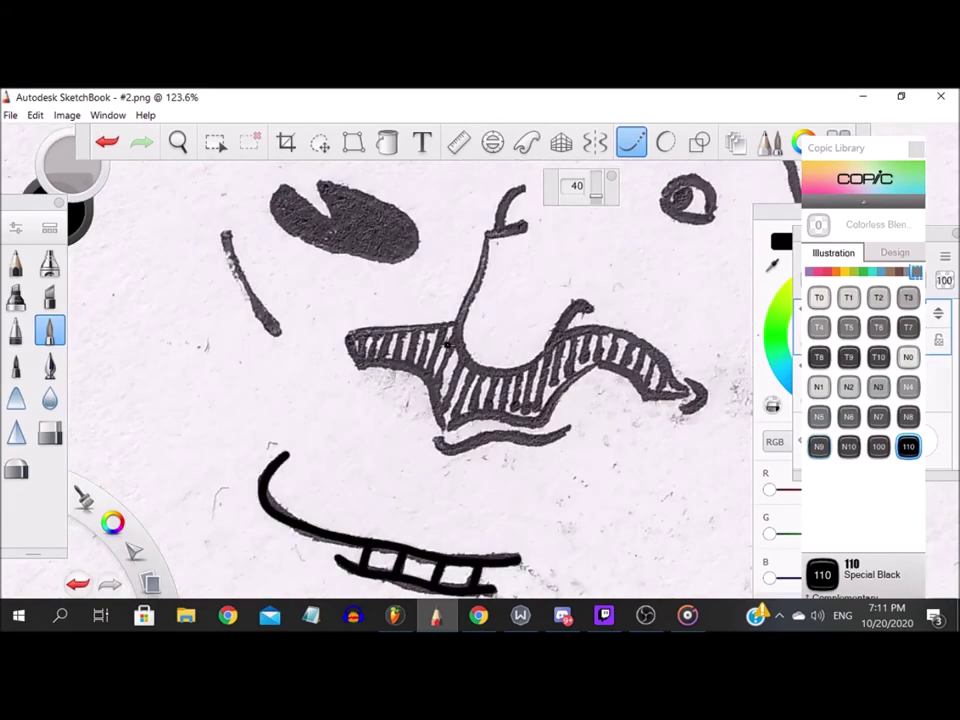
scroll(356, 376, up, 8)
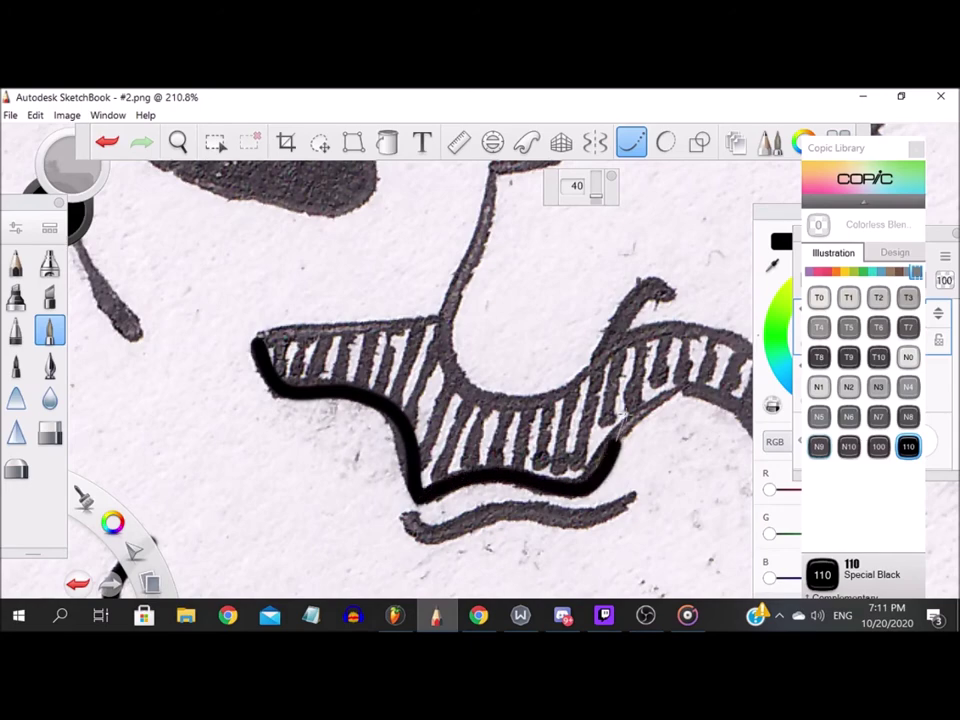
scroll(488, 407, down, 5)
scroll(640, 421, up, 9)
mouse_move(246, 339)
mouse_down()
mouse_move(348, 417)
mouse_move(497, 395)
mouse_move(427, 344)
mouse_move(309, 206)
mouse_move(226, 163)
mouse_up()
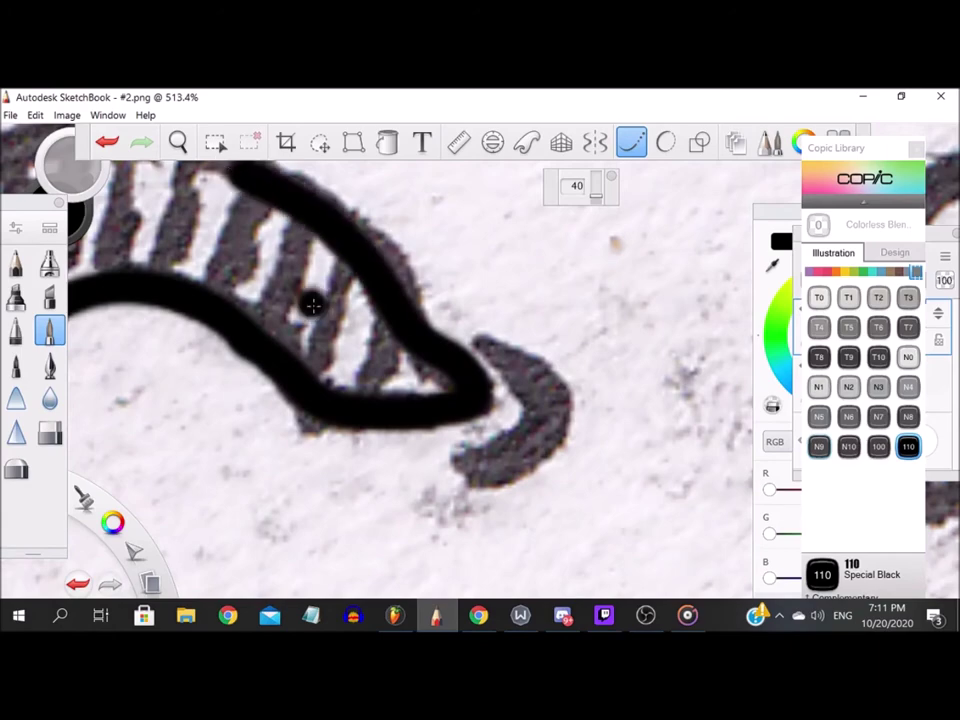
scroll(313, 304, down, 7)
scroll(240, 270, up, 5)
mouse_move(690, 380)
mouse_down()
mouse_move(607, 360)
mouse_move(527, 362)
mouse_move(460, 403)
mouse_move(427, 442)
mouse_move(337, 479)
mouse_move(232, 461)
mouse_move(198, 355)
mouse_move(230, 245)
mouse_up()
Step: Trace the nose line up to its forked end at the bridge, and the moustache's upper left edge, in black
scroll(232, 246, down, 5)
scroll(257, 332, up, 8)
mouse_move(257, 332)
mouse_down()
mouse_move(347, 249)
mouse_move(455, 240)
mouse_up()
scroll(455, 240, down, 2)
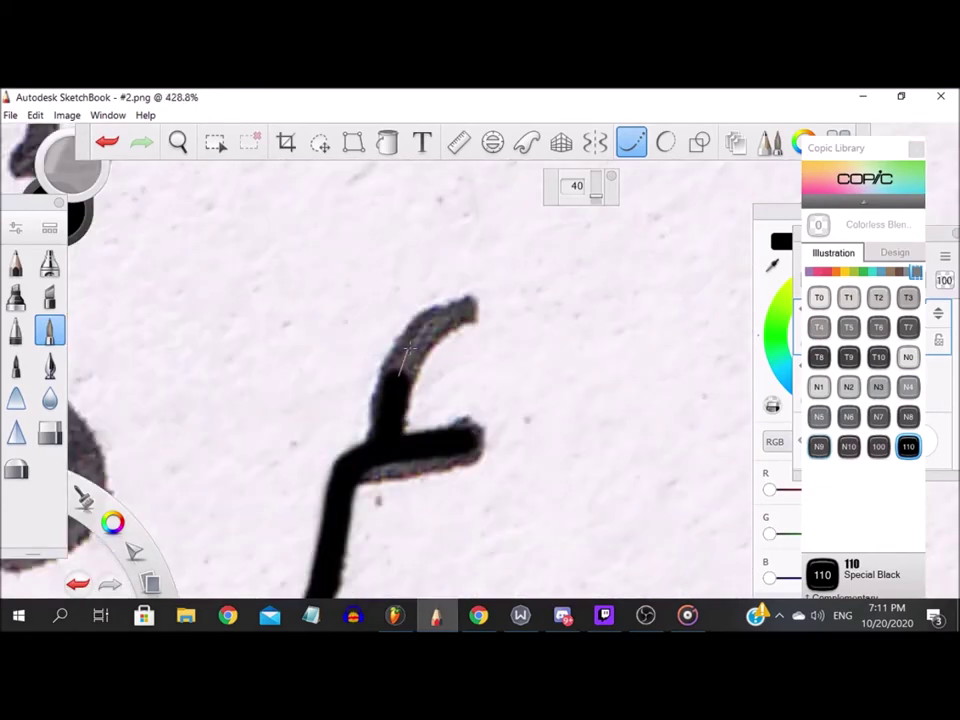
scroll(304, 298, down, 6)
scroll(304, 298, up, 4)
scroll(304, 298, up, 2)
mouse_move(457, 318)
mouse_down()
mouse_move(122, 356)
mouse_move(70, 380)
mouse_up()
Step: Ink the first slanted hatch lines at the moustache's left end, undoing and redrawing misplaced strokes
scroll(230, 370, up, 3)
mouse_move(230, 370)
mouse_down()
mouse_move(251, 403)
mouse_move(268, 508)
mouse_up()
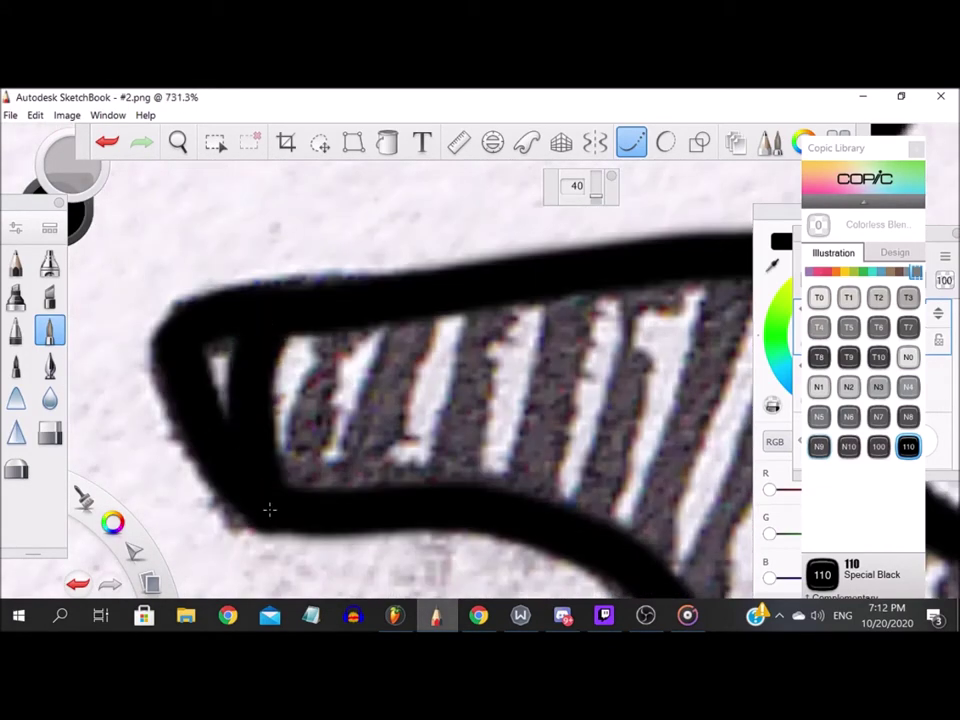
key(ctrl+z)
scroll(410, 382, down, 4)
click(403, 399)
key(ctrl+z)
scroll(397, 390, up, 6)
drag(351, 276, 292, 526)
mouse_move(456, 264)
mouse_down()
mouse_move(413, 360)
mouse_move(377, 497)
mouse_up()
drag(557, 238, 506, 512)
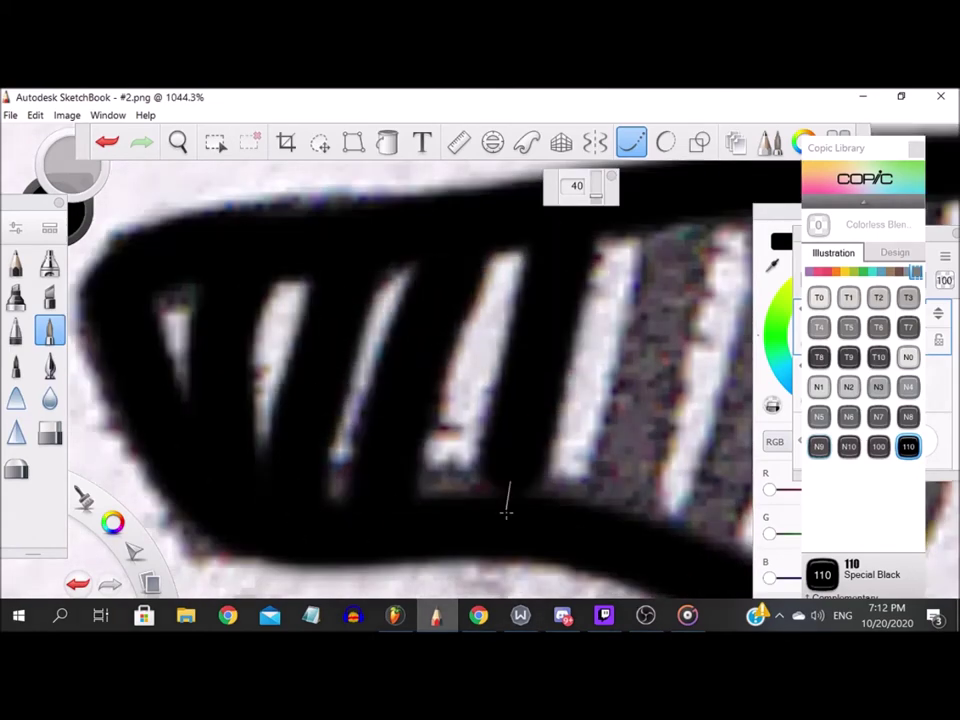
Step: Continue the slanted black hatch lines across the left arm of the moustache toward the nose, undoing a stray stroke
scroll(506, 520, down, 4)
scroll(587, 540, up, 3)
click(587, 540)
key(ctrl+z)
scroll(587, 540, down, 4)
scroll(650, 585, up, 4)
drag(530, 241, 476, 521)
scroll(476, 523, down, 4)
scroll(578, 522, up, 4)
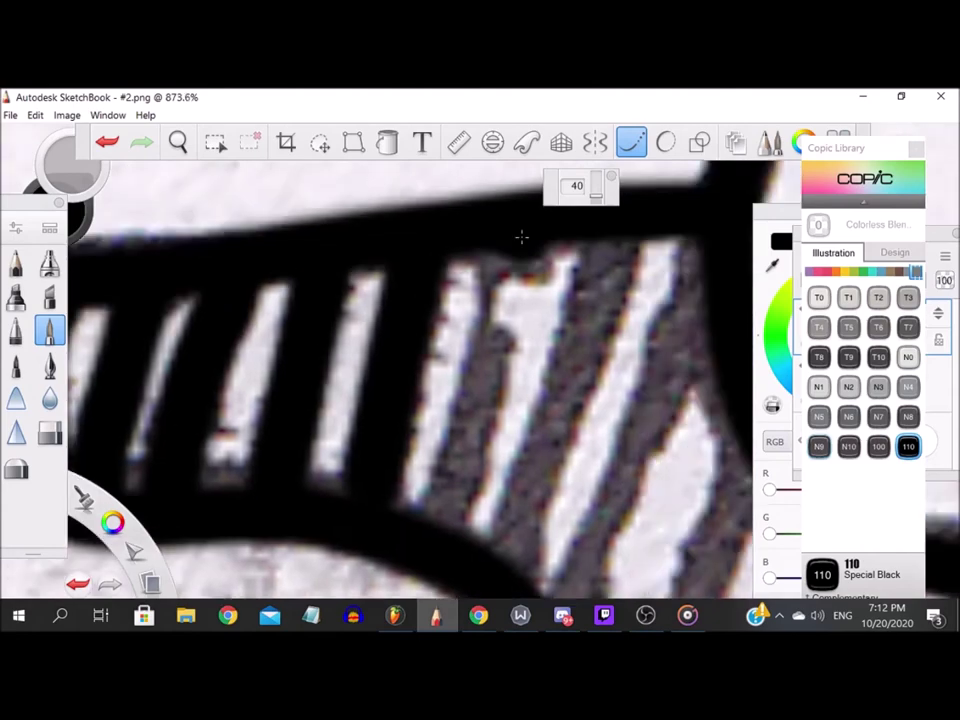
drag(523, 236, 434, 551)
Step: Ink the long hatch lines where the moustache bends down beside the nose, undoing a stray mark
scroll(434, 551, down, 4)
scroll(485, 580, up, 3)
scroll(590, 383, down, 2)
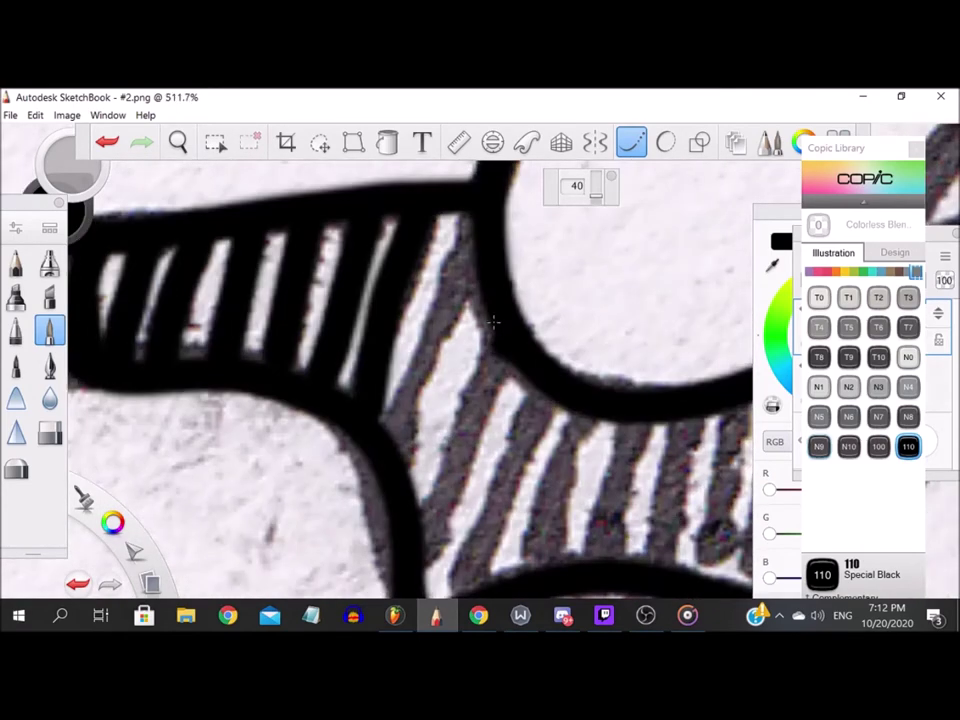
drag(463, 247, 403, 469)
drag(514, 335, 411, 553)
scroll(411, 553, down, 4)
scroll(522, 475, up, 4)
click(522, 475)
key(ctrl+z)
Step: Trace the hatch lines in the moustache's centre directly below the nose, redrawing the misplaced one
drag(496, 219, 420, 415)
drag(528, 246, 485, 402)
drag(578, 254, 550, 400)
mouse_move(631, 252)
mouse_down()
mouse_move(604, 398)
mouse_move(604, 390)
mouse_up()
key(ctrl+z)
scroll(604, 365, down, 4)
scroll(658, 294, up, 5)
drag(574, 255, 540, 432)
drag(640, 221, 589, 486)
Step: Continue tracing the hatch lines from the moustache's centre into its right arm
scroll(592, 440, down, 4)
scroll(696, 372, up, 3)
mouse_move(625, 205)
mouse_down()
mouse_move(589, 403)
mouse_move(568, 450)
mouse_up()
scroll(568, 450, down, 5)
scroll(655, 356, up, 5)
click(657, 355)
drag(528, 333, 494, 570)
drag(602, 260, 563, 440)
drag(660, 236, 627, 390)
click(607, 315)
Step: Trace the remaining short hatch lines along the moustache's right arm up to its pointed tip
scroll(607, 315, down, 4)
scroll(717, 312, up, 4)
drag(585, 240, 563, 382)
drag(649, 253, 608, 388)
drag(709, 279, 664, 392)
scroll(664, 392, down, 4)
scroll(730, 380, up, 6)
drag(637, 283, 585, 405)
mouse_move(694, 330)
mouse_down()
mouse_move(665, 434)
mouse_move(645, 465)
mouse_up()
scroll(645, 465, down, 4)
scroll(718, 422, up, 5)
mouse_move(628, 348)
mouse_down()
mouse_move(572, 468)
mouse_move(606, 372)
mouse_up()
Step: Trace the wavy lip line beneath the moustache in black
scroll(604, 366, down, 13)
scroll(493, 415, up, 8)
mouse_move(304, 372)
mouse_down()
mouse_move(347, 403)
mouse_move(494, 355)
mouse_move(594, 363)
mouse_move(662, 343)
mouse_move(686, 317)
mouse_up()
Step: Trace the left cheek line, and outline the round right eye with its solid pupil
scroll(640, 380, down, 6)
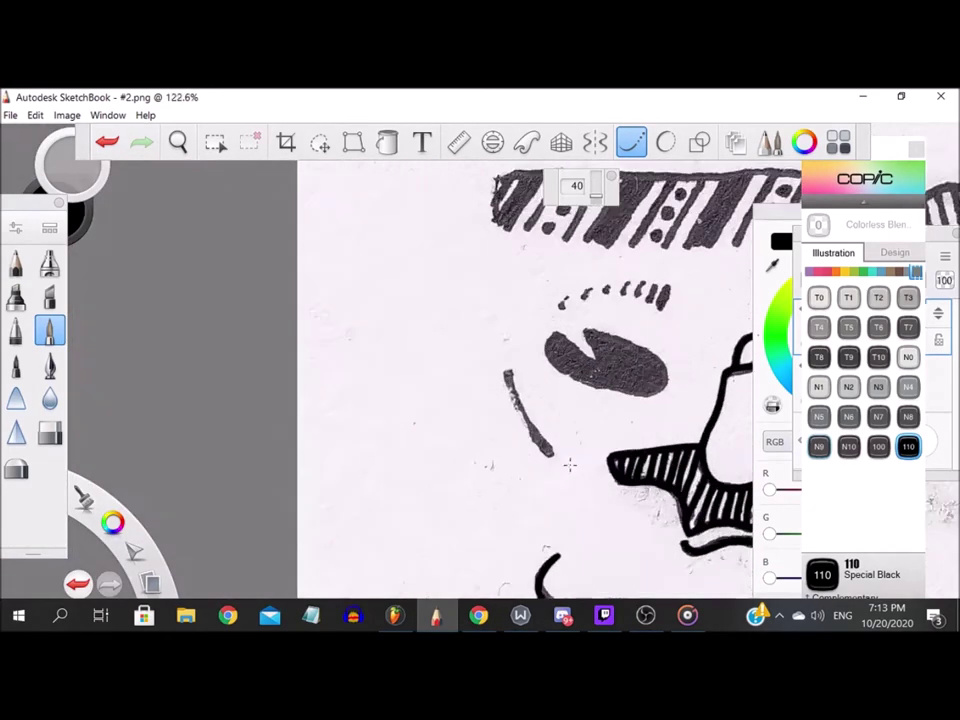
scroll(570, 463, up, 5)
mouse_move(423, 293)
mouse_down()
mouse_move(497, 428)
mouse_move(522, 462)
mouse_up()
scroll(520, 440, down, 14)
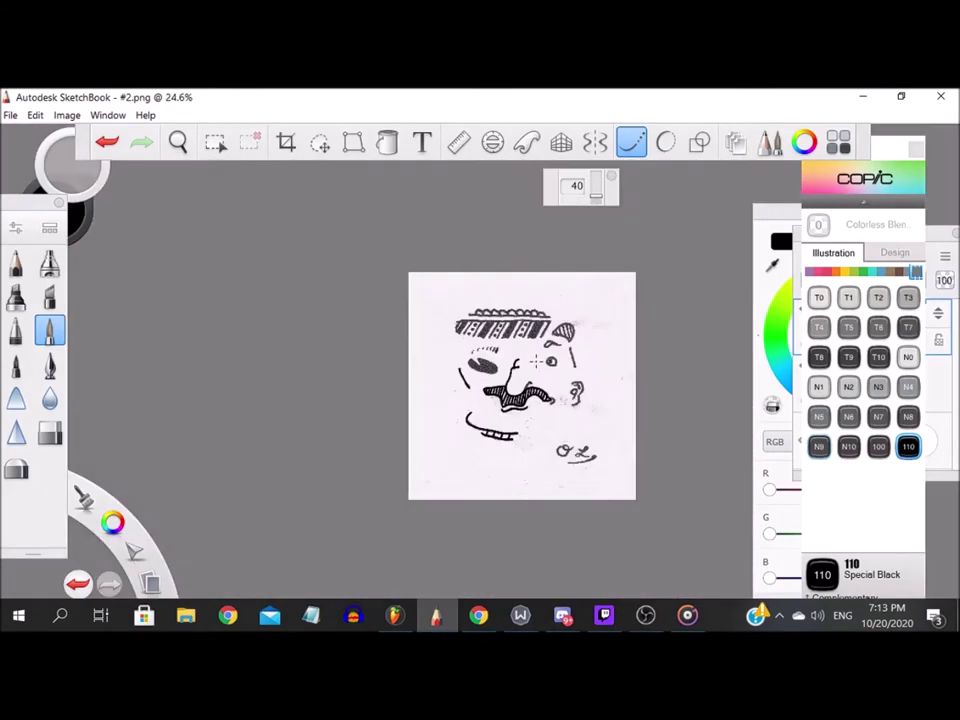
scroll(552, 360, up, 17)
mouse_move(368, 352)
mouse_down()
mouse_move(400, 306)
mouse_move(500, 280)
mouse_move(553, 331)
mouse_move(561, 408)
mouse_move(552, 460)
mouse_move(552, 436)
mouse_move(478, 450)
mouse_move(390, 421)
mouse_move(350, 360)
mouse_move(416, 412)
mouse_move(473, 348)
mouse_move(463, 313)
mouse_up()
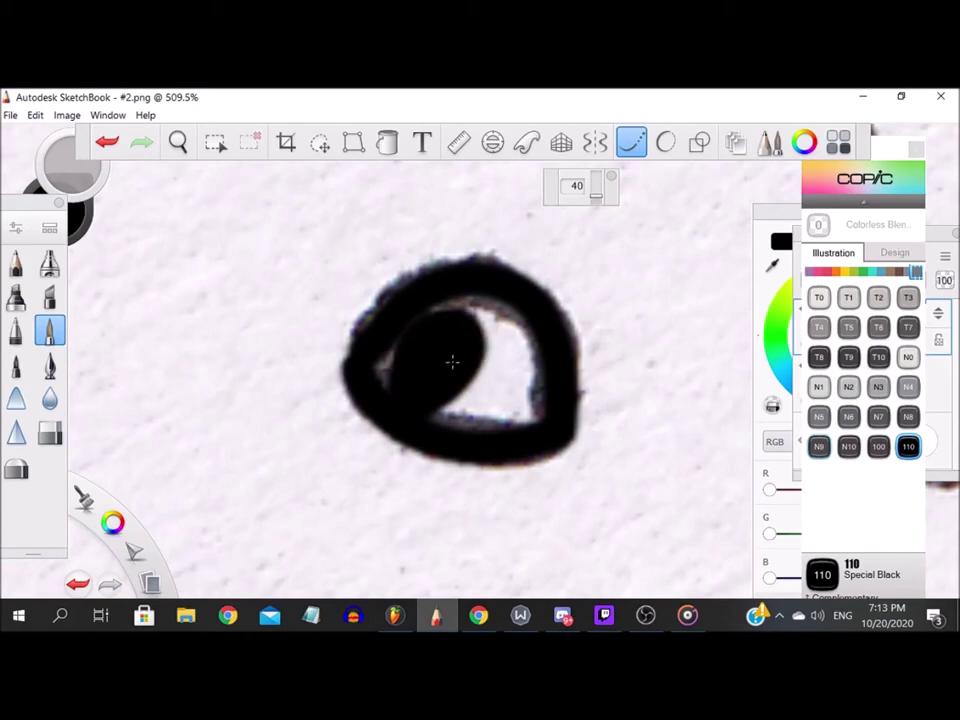
Step: Outline the dark left eye with its notch and fill it solid black, leaving Steady Stroke turned on again
scroll(452, 362, down, 3)
scroll(452, 362, up, 2)
mouse_move(250, 302)
mouse_down()
mouse_move(234, 412)
mouse_move(318, 464)
mouse_move(466, 516)
mouse_move(556, 528)
mouse_move(624, 504)
mouse_move(636, 440)
mouse_move(570, 370)
mouse_move(335, 300)
mouse_up()
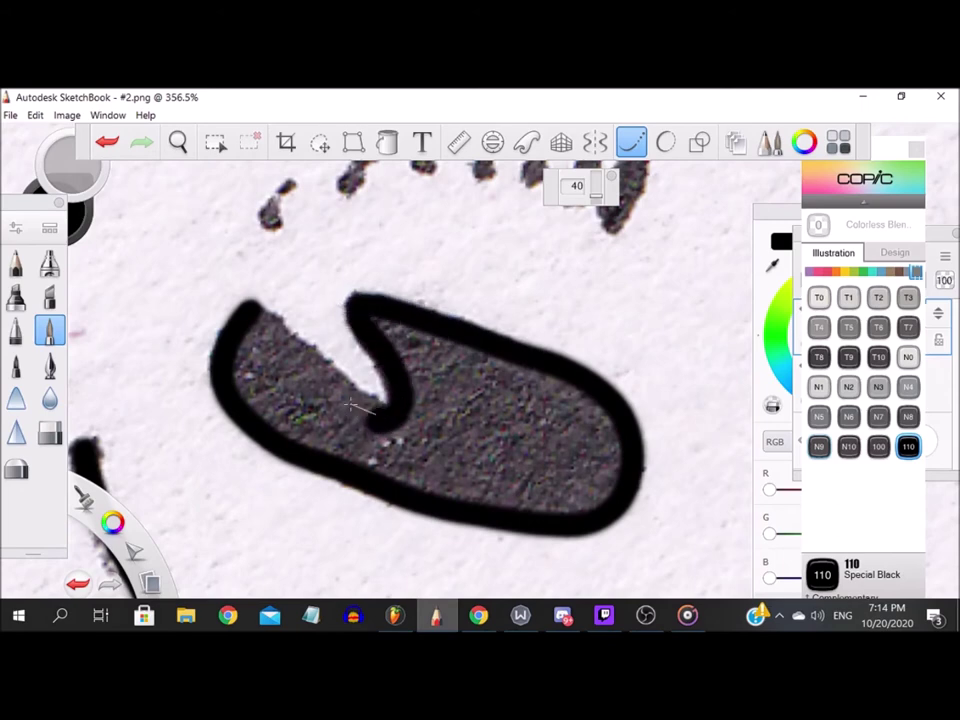
mouse_move(372, 320)
mouse_down()
mouse_move(609, 427)
mouse_move(543, 383)
mouse_move(619, 430)
mouse_move(600, 472)
mouse_move(582, 457)
mouse_move(561, 517)
mouse_move(542, 484)
mouse_move(524, 500)
mouse_move(458, 497)
mouse_move(415, 368)
mouse_up()
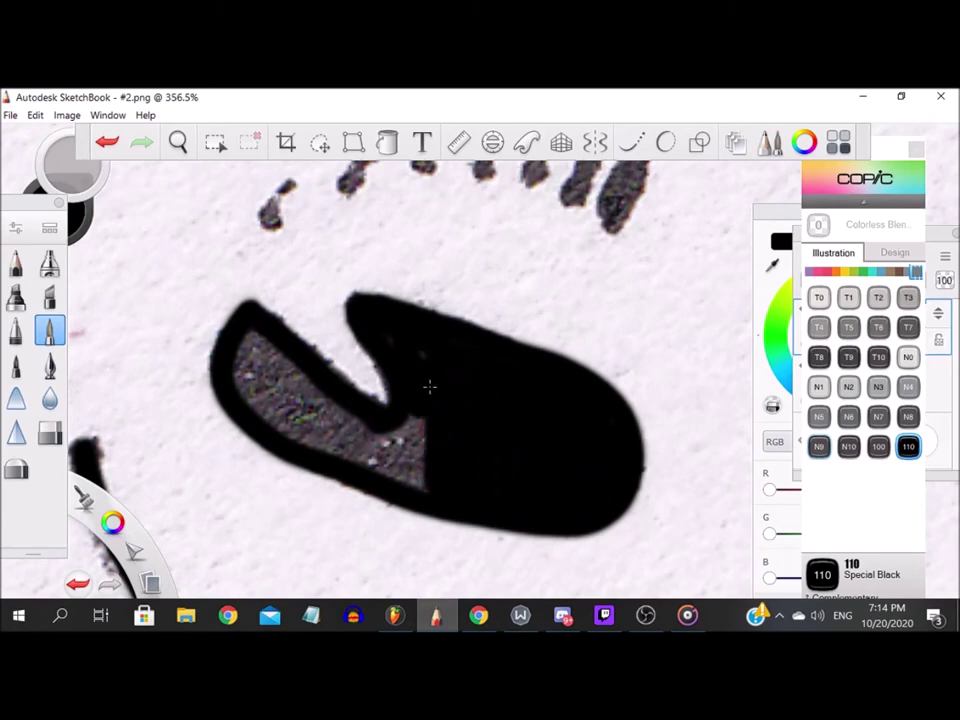
mouse_move(327, 405)
mouse_down()
mouse_move(305, 450)
mouse_move(250, 349)
mouse_up()
click(631, 142)
Step: Trace the ear's outer contour and the loop inside it in black
scroll(465, 312, down, 11)
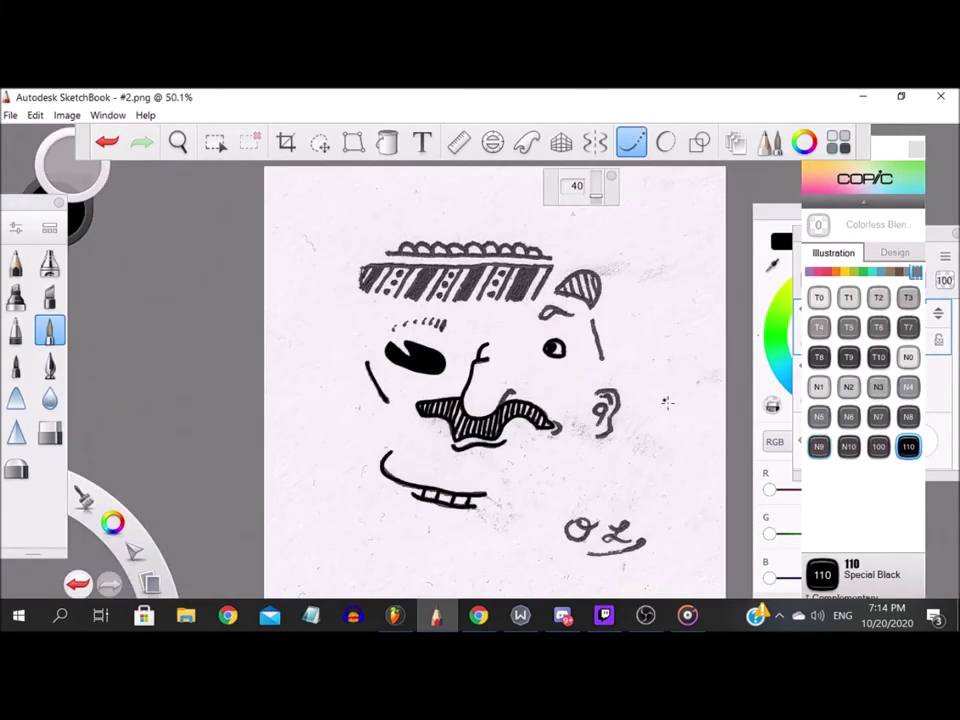
scroll(610, 408, up, 10)
mouse_move(443, 288)
mouse_down()
mouse_move(509, 272)
mouse_move(559, 293)
mouse_move(569, 373)
mouse_move(530, 428)
mouse_up()
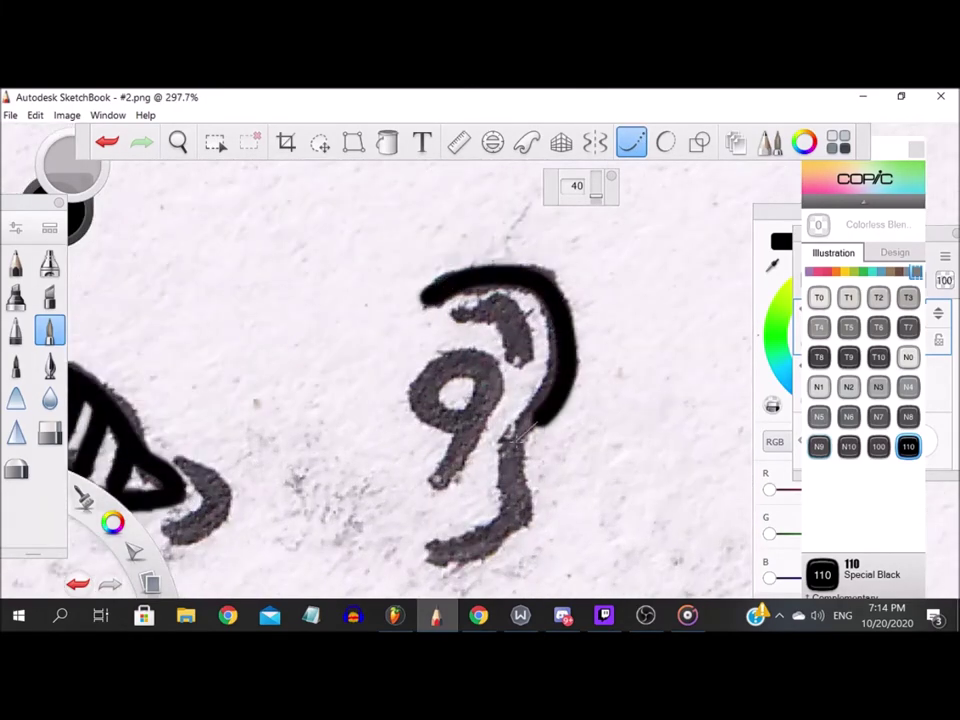
drag(507, 528, 430, 550)
click(427, 467)
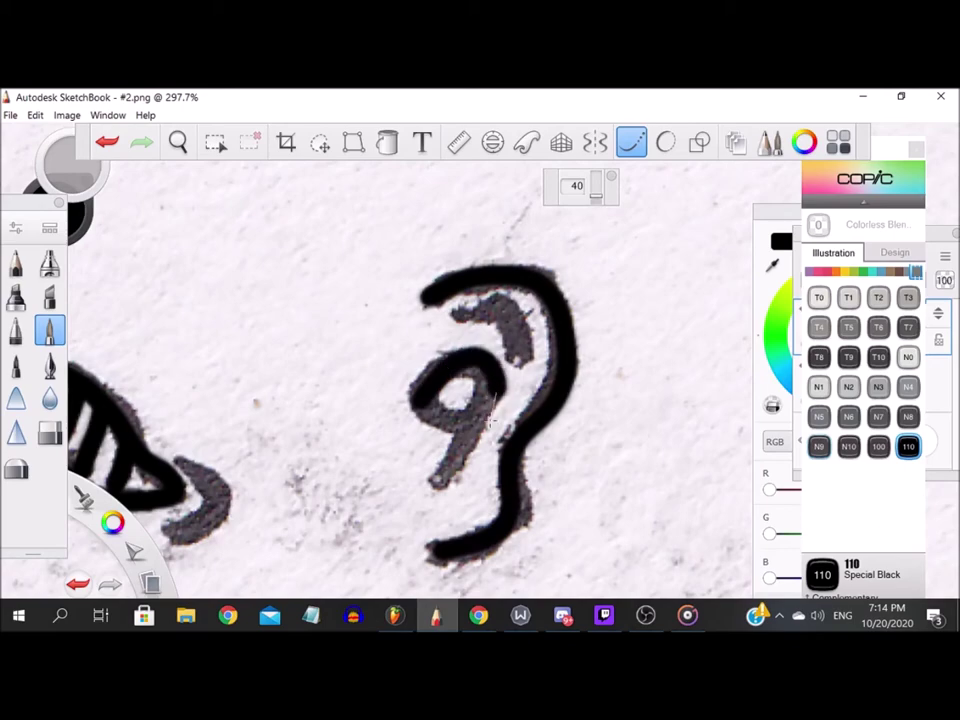
drag(497, 410, 430, 497)
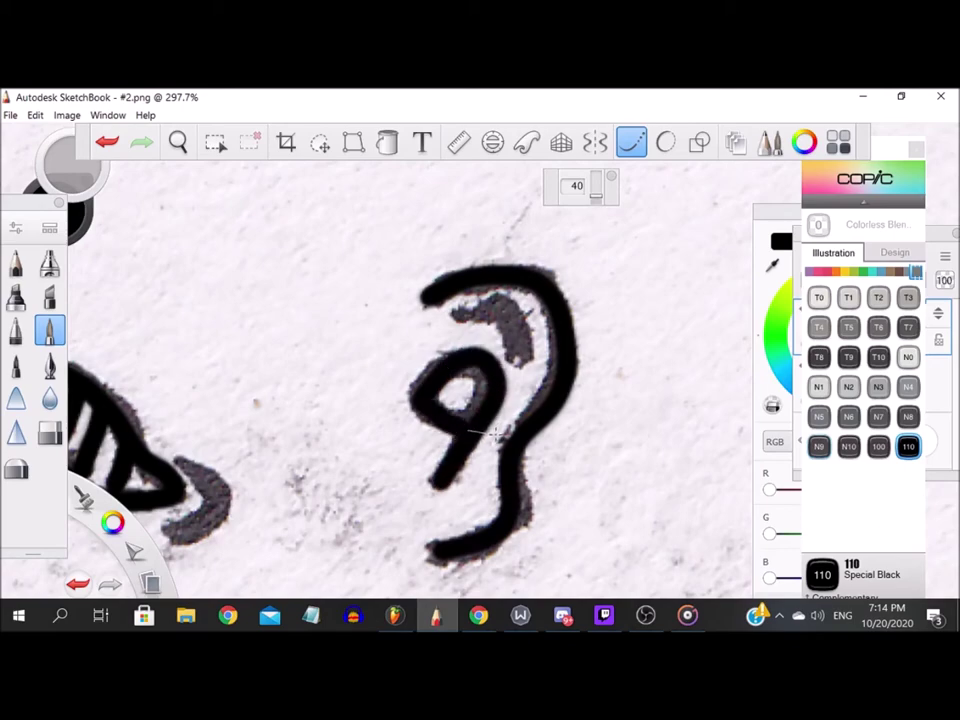
Step: Trace the small curl at the moustache's right tip and the curved nostril line above the moustache
scroll(517, 382, down, 2)
scroll(376, 475, up, 3)
mouse_move(290, 421)
mouse_down()
mouse_move(345, 399)
mouse_move(322, 318)
mouse_up()
scroll(330, 306, down, 6)
scroll(262, 263, up, 3)
scroll(344, 315, up, 3)
mouse_move(349, 442)
mouse_down()
mouse_move(402, 344)
mouse_move(480, 345)
mouse_up()
Step: Trace the looped eyebrow above the right eye in black
scroll(470, 400, down, 5)
scroll(535, 228, up, 5)
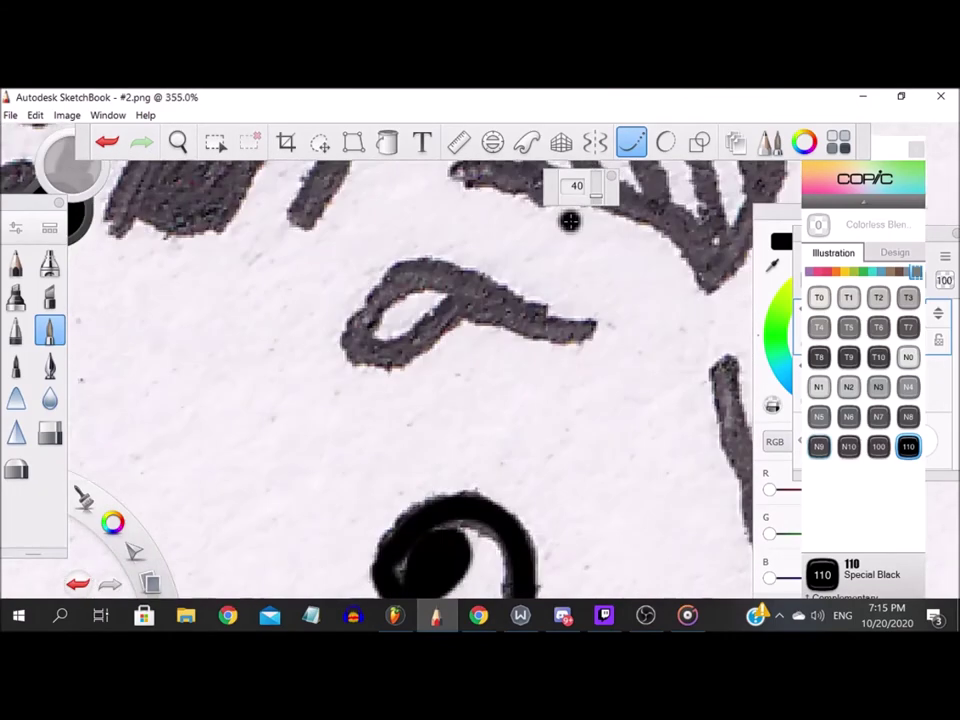
mouse_move(225, 415)
mouse_down()
mouse_move(268, 332)
mouse_move(373, 306)
mouse_move(470, 363)
mouse_move(577, 400)
mouse_up()
mouse_move(221, 407)
mouse_down()
mouse_move(300, 415)
mouse_move(432, 355)
mouse_up()
Step: Ink over each of the short eyebrow dashes above the left eye
scroll(467, 371, down, 5)
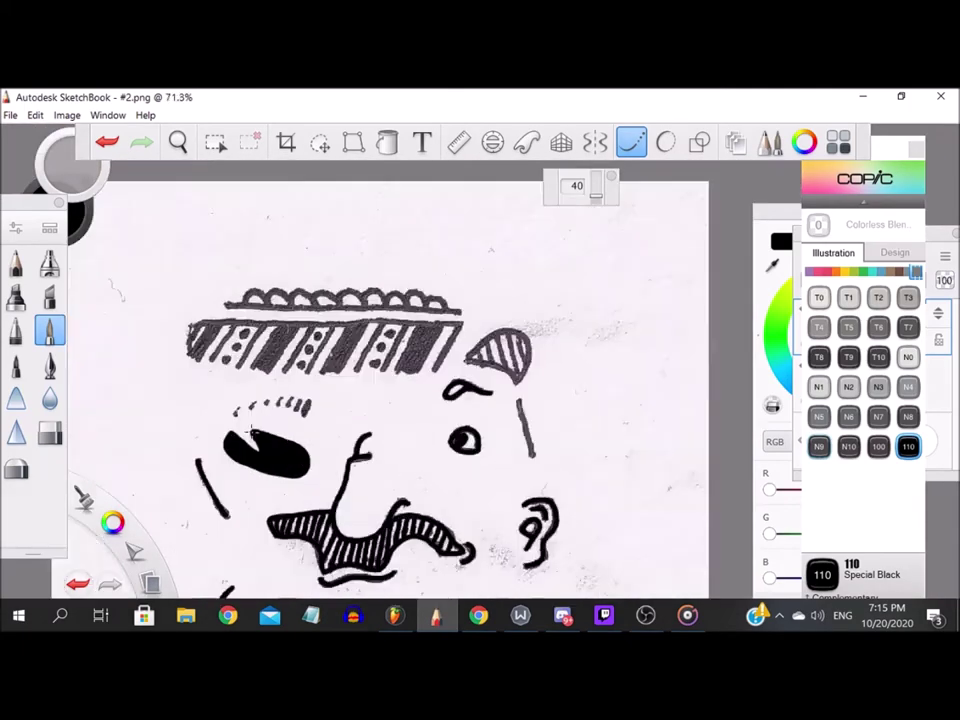
scroll(671, 336, up, 5)
drag(671, 336, 634, 437)
drag(618, 320, 589, 406)
drag(572, 312, 545, 370)
drag(507, 310, 484, 365)
drag(420, 330, 411, 346)
drag(313, 377, 350, 342)
drag(255, 372, 232, 410)
Step: Trace the slanted line on the face's right side between the hatched tuft and the ear
scroll(223, 444, down, 10)
scroll(460, 323, up, 3)
scroll(470, 340, up, 5)
scroll(430, 250, down, 3)
scroll(458, 260, up, 5)
drag(400, 240, 471, 510)
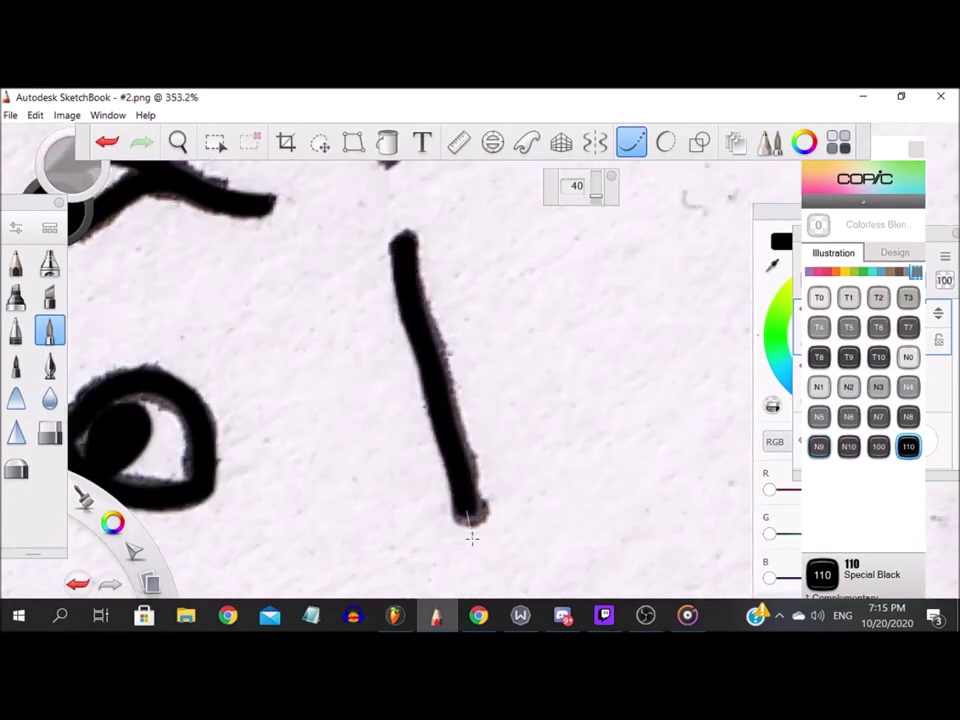
Step: Outline the leaf-shaped tuft beside the hat and ink its inner stripes, undoing and redrawing a misplaced stroke
scroll(429, 294, down, 3)
scroll(197, 433, up, 2)
mouse_move(197, 433)
mouse_down()
mouse_move(360, 292)
mouse_move(495, 287)
mouse_move(548, 447)
mouse_move(471, 570)
mouse_up()
mouse_move(455, 520)
mouse_down()
mouse_move(285, 450)
mouse_move(246, 446)
mouse_move(265, 370)
mouse_up()
drag(349, 460, 318, 340)
drag(422, 489, 370, 296)
click(437, 447)
key(ctrl+z)
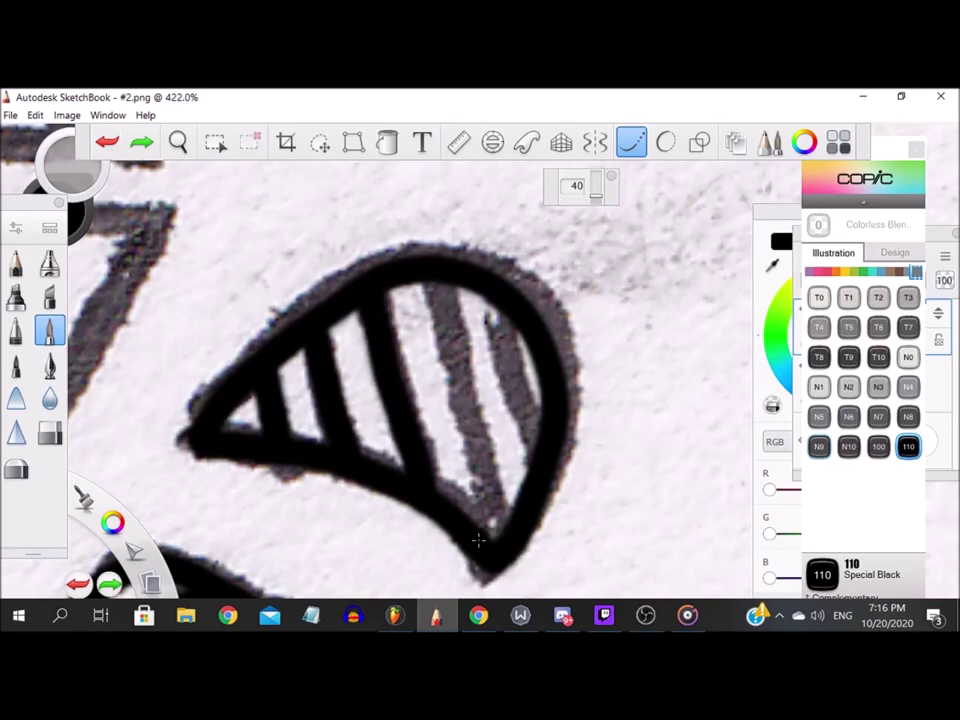
drag(442, 290, 503, 516)
drag(516, 384, 493, 274)
Step: Undo the first attempt at the striped hat band's edge and retrace its full upper edge in black
scroll(437, 440, down, 12)
scroll(380, 410, up, 8)
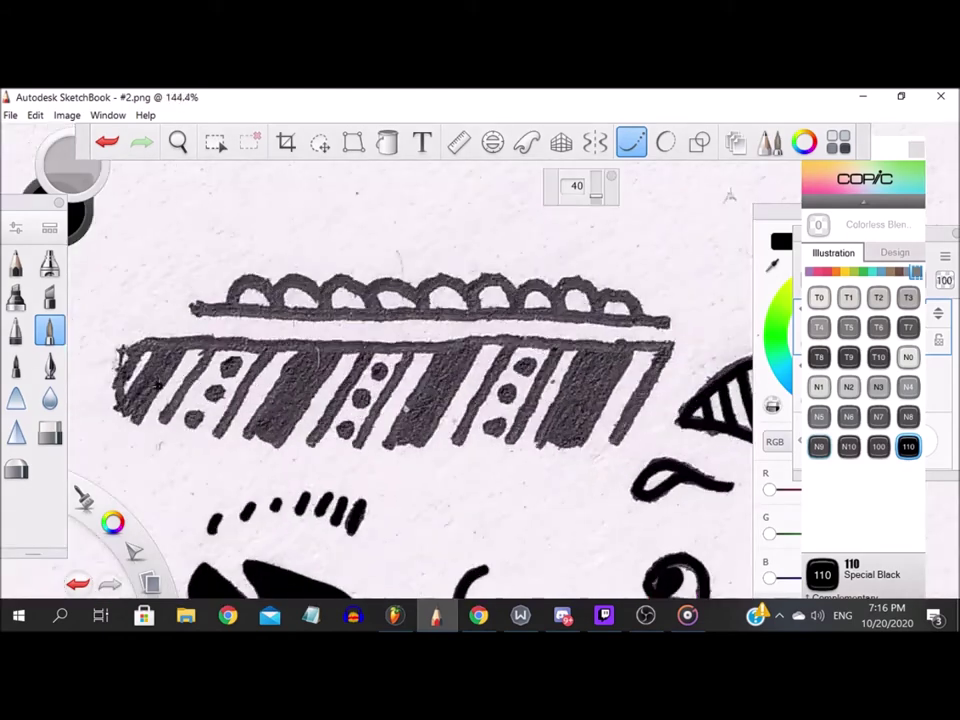
scroll(160, 392, up, 2)
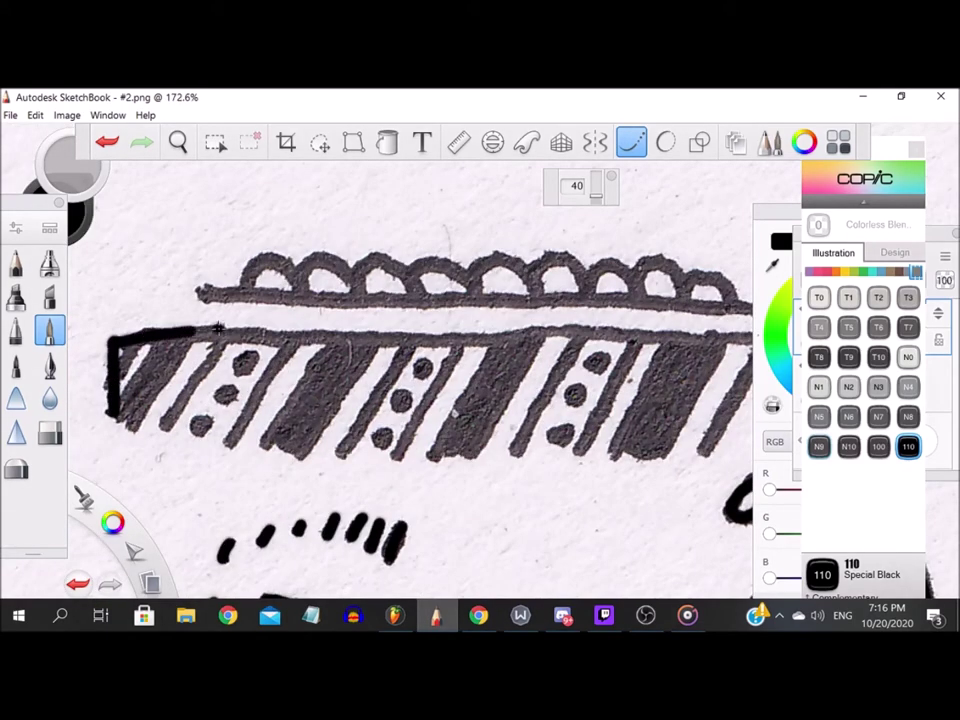
key(ctrl+z)
scroll(90, 295, up, 3)
mouse_move(231, 355)
mouse_down()
mouse_move(332, 349)
mouse_move(705, 372)
mouse_up()
scroll(254, 380, down, 4)
scroll(285, 398, up, 4)
drag(359, 384, 760, 388)
scroll(466, 324, down, 4)
scroll(466, 324, up, 5)
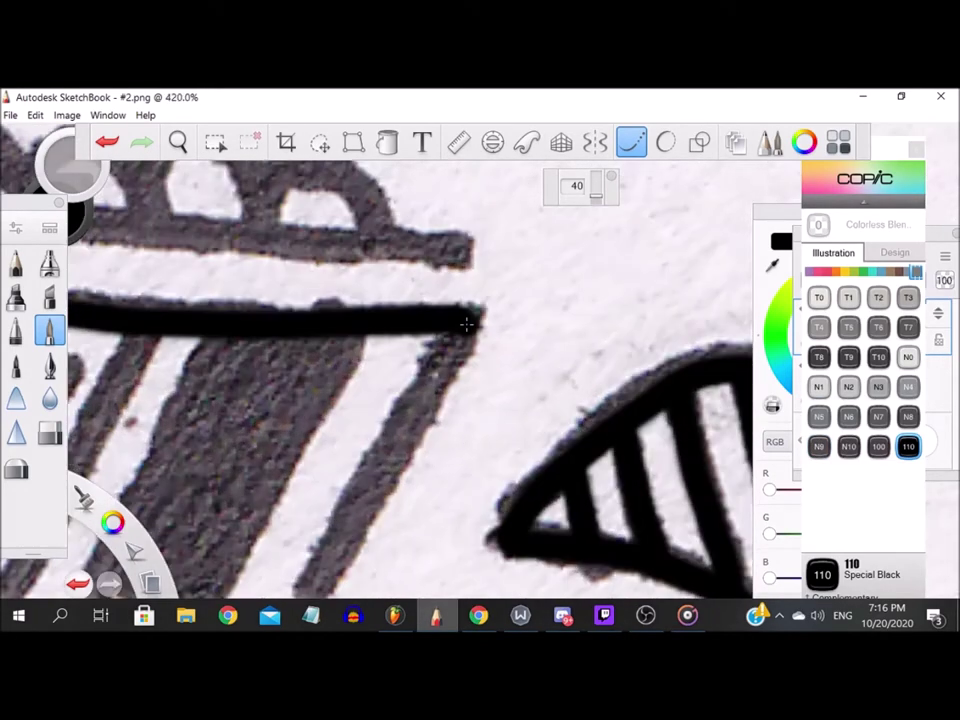
Step: Trace the hat band's rightmost thin stripe and the right and lower edges of the adjacent wide stripe, redrawing the latter once
scroll(466, 324, down, 1)
drag(441, 372, 376, 489)
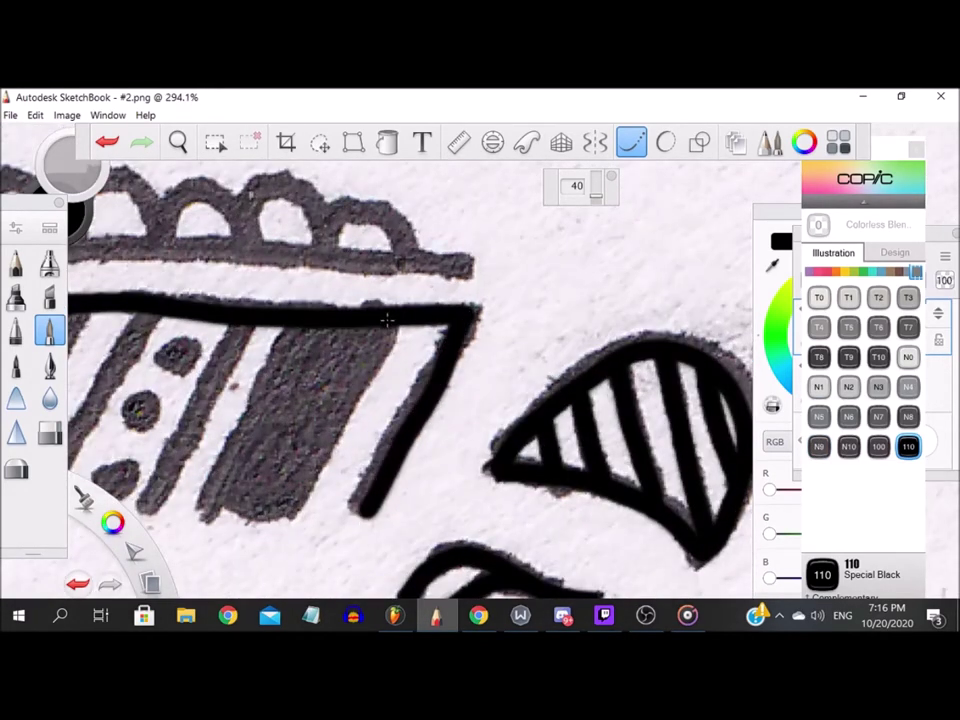
drag(380, 347, 244, 534)
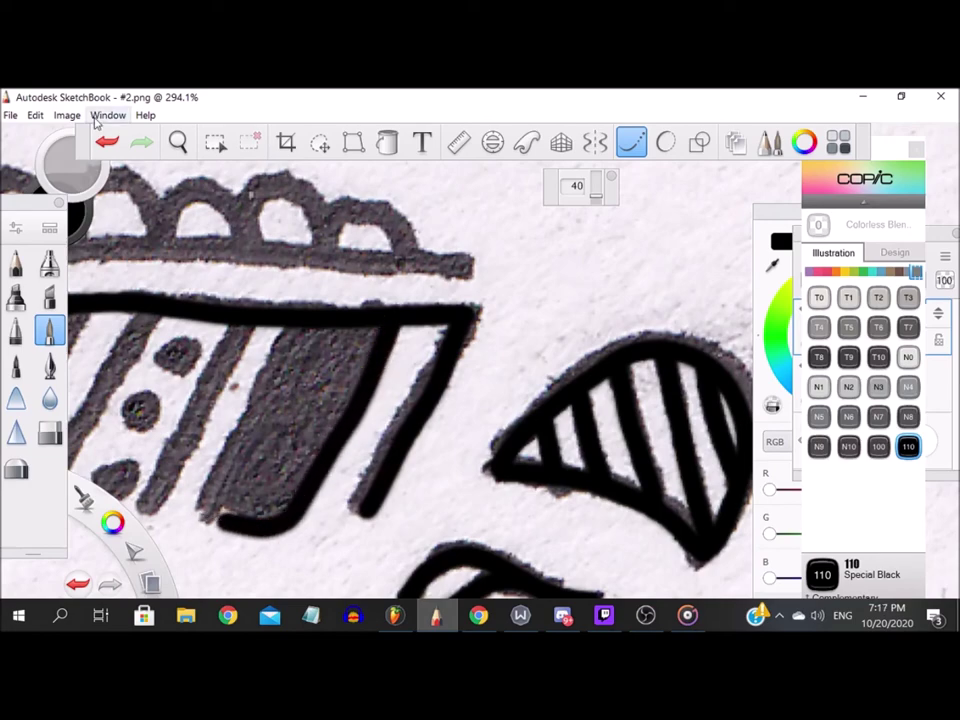
click(106, 142)
mouse_move(385, 322)
mouse_down()
mouse_move(335, 425)
mouse_move(253, 530)
mouse_up()
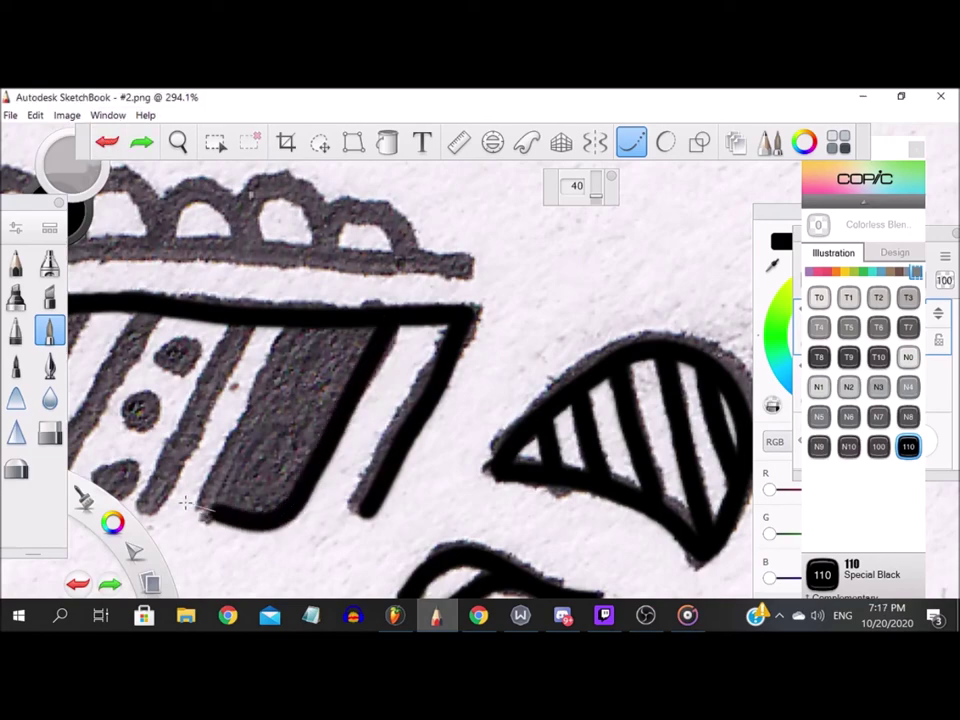
Step: Trace the wide stripe's left edge, the two thin stripes beside it and the three dots between them
scroll(307, 300, up, 3)
drag(402, 248, 255, 537)
drag(270, 238, 115, 503)
mouse_move(200, 480)
mouse_down()
mouse_move(238, 418)
mouse_move(256, 435)
mouse_move(246, 430)
mouse_up()
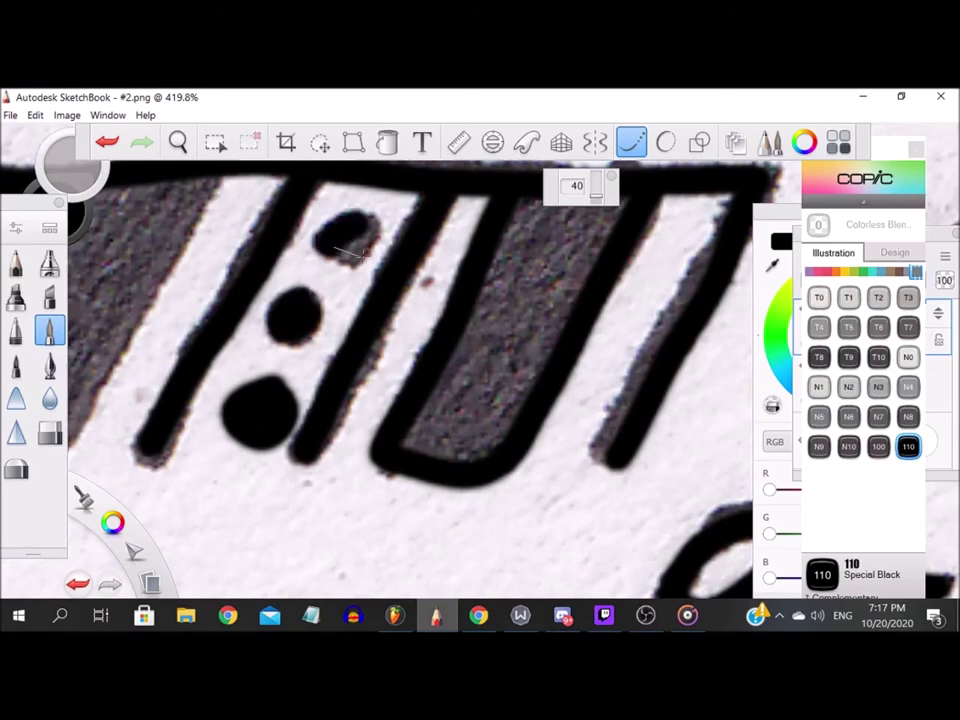
drag(375, 202, 320, 232)
Step: Finish the top dot and fill the hat band's rightmost wide stripe solid black
drag(477, 232, 354, 487)
mouse_move(497, 226)
mouse_down()
mouse_move(493, 272)
mouse_move(400, 460)
mouse_move(563, 211)
mouse_up()
scroll(442, 476, down, 5)
scroll(303, 432, up, 4)
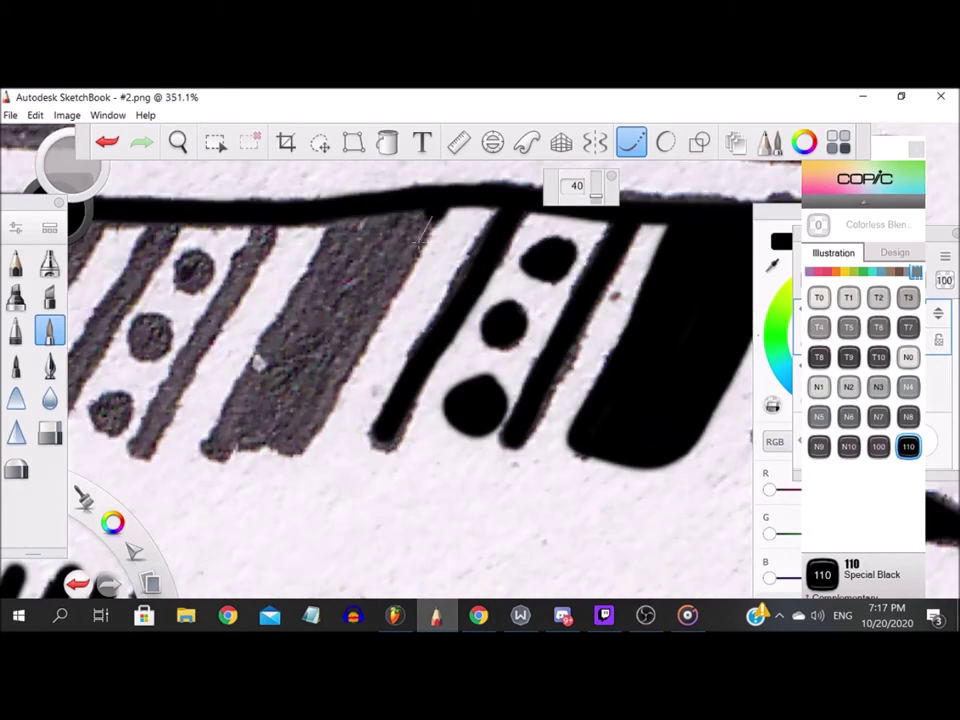
Step: Outline the second wide stripe from the hat band's right end and fill it solid black
mouse_move(238, 400)
mouse_down()
mouse_move(295, 255)
mouse_move(326, 266)
mouse_move(388, 240)
mouse_move(234, 462)
mouse_move(286, 395)
mouse_up()
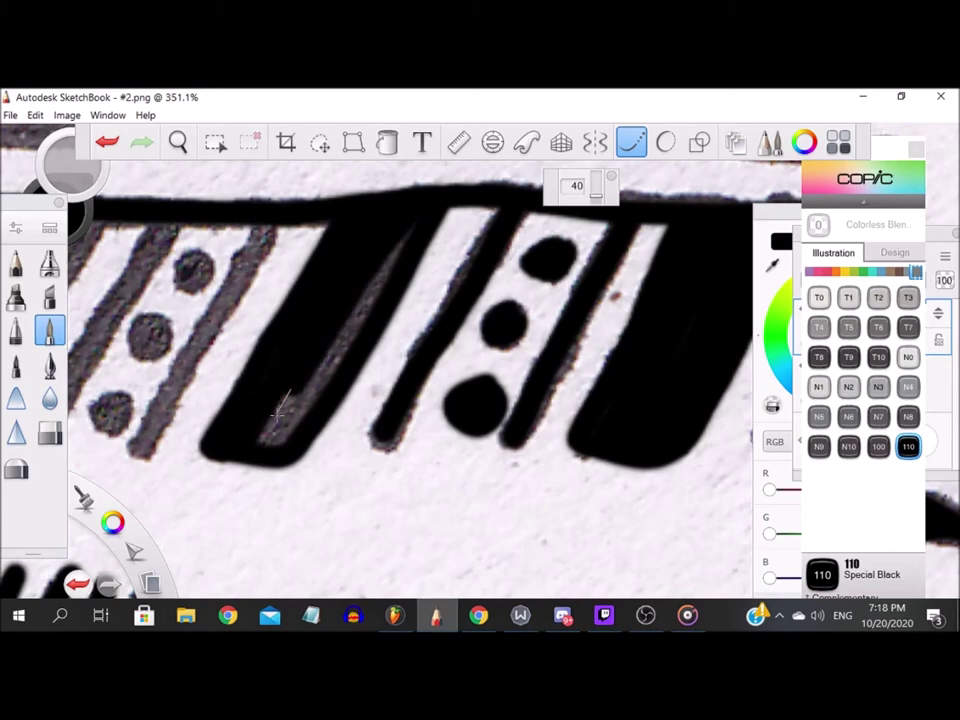
drag(376, 285, 277, 452)
scroll(362, 339, down, 3)
Step: Trace the two thin stripes left of the second wide stripe and fill the three dots between them
scroll(245, 338, up, 4)
mouse_move(370, 202)
mouse_down()
mouse_move(336, 296)
mouse_move(213, 496)
mouse_up()
drag(243, 232, 92, 455)
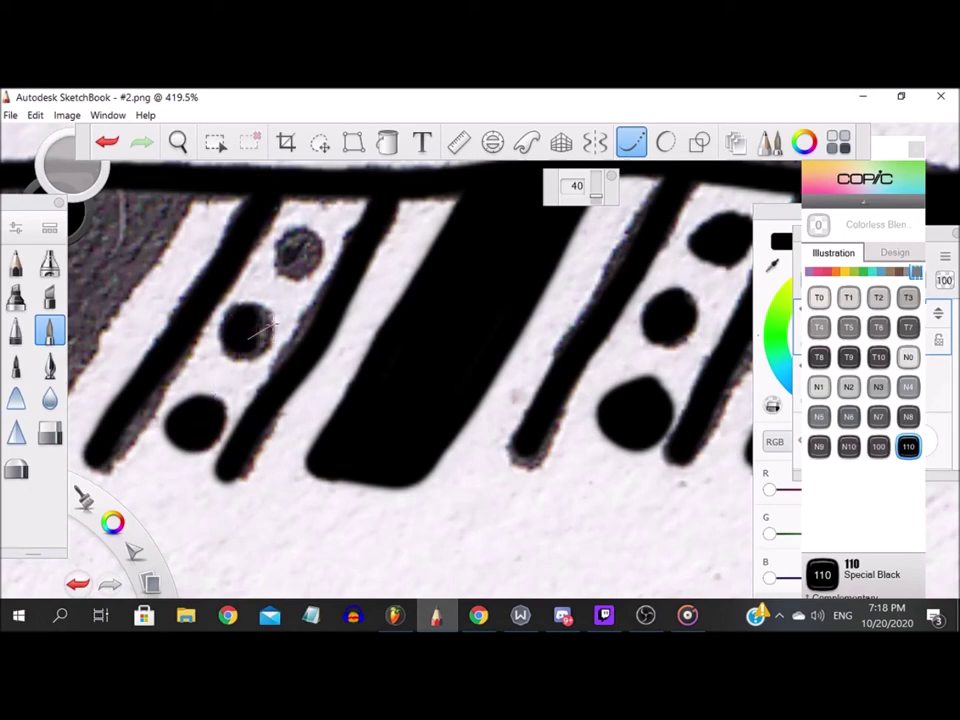
scroll(316, 240, down, 5)
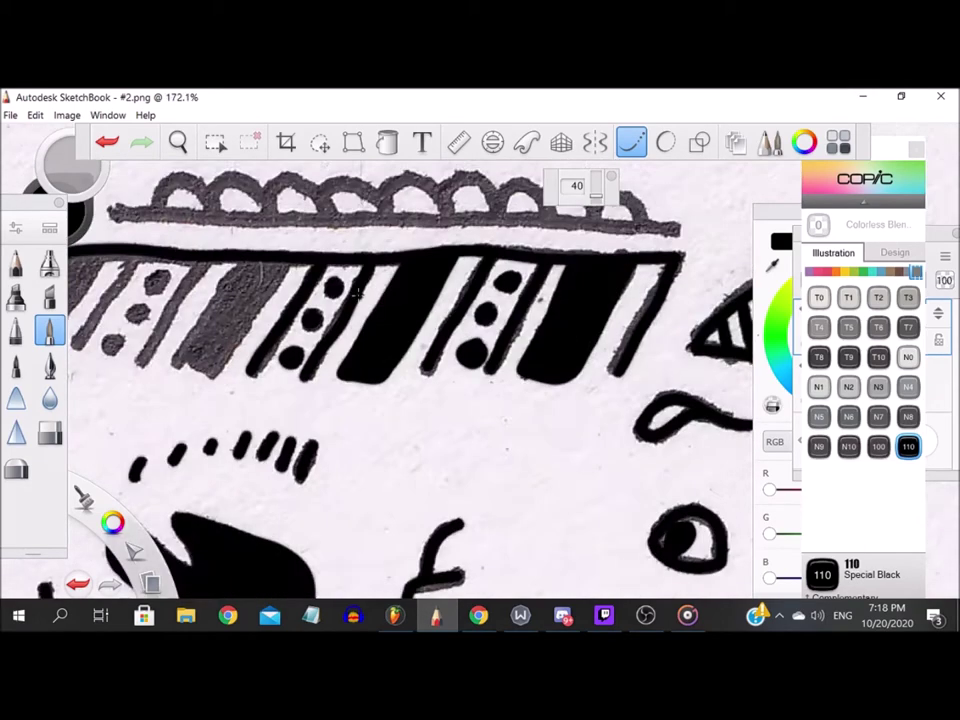
Step: Outline the third wide stripe from the hat band's right end and fill it solid black
scroll(369, 238, up, 4)
drag(320, 302, 238, 433)
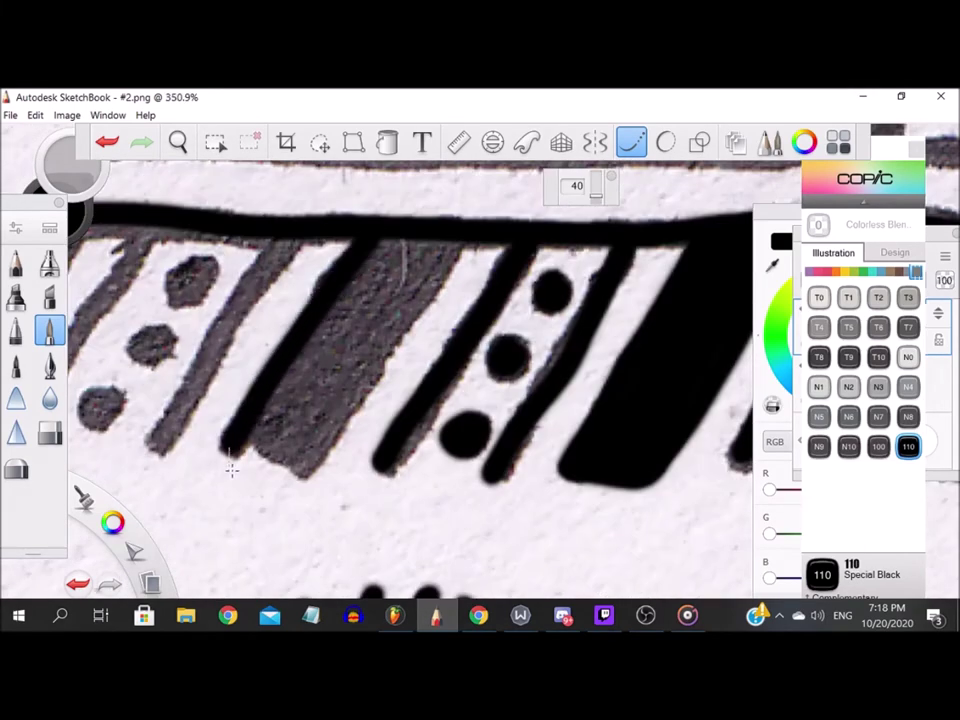
mouse_move(313, 446)
mouse_down()
mouse_move(472, 222)
mouse_move(330, 393)
mouse_up()
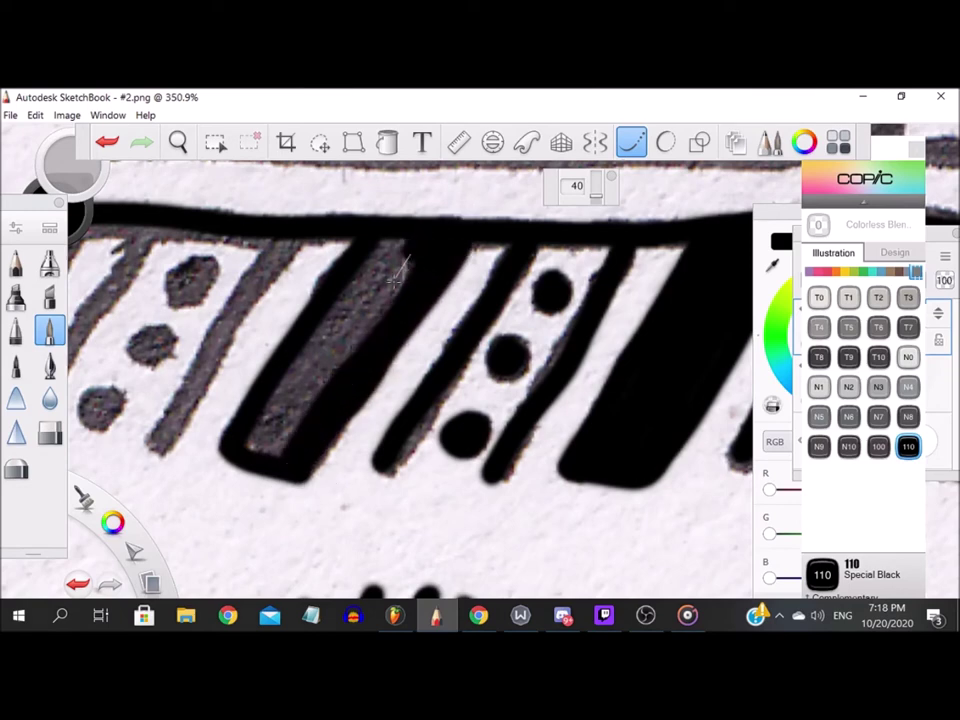
drag(395, 279, 295, 421)
drag(364, 280, 251, 477)
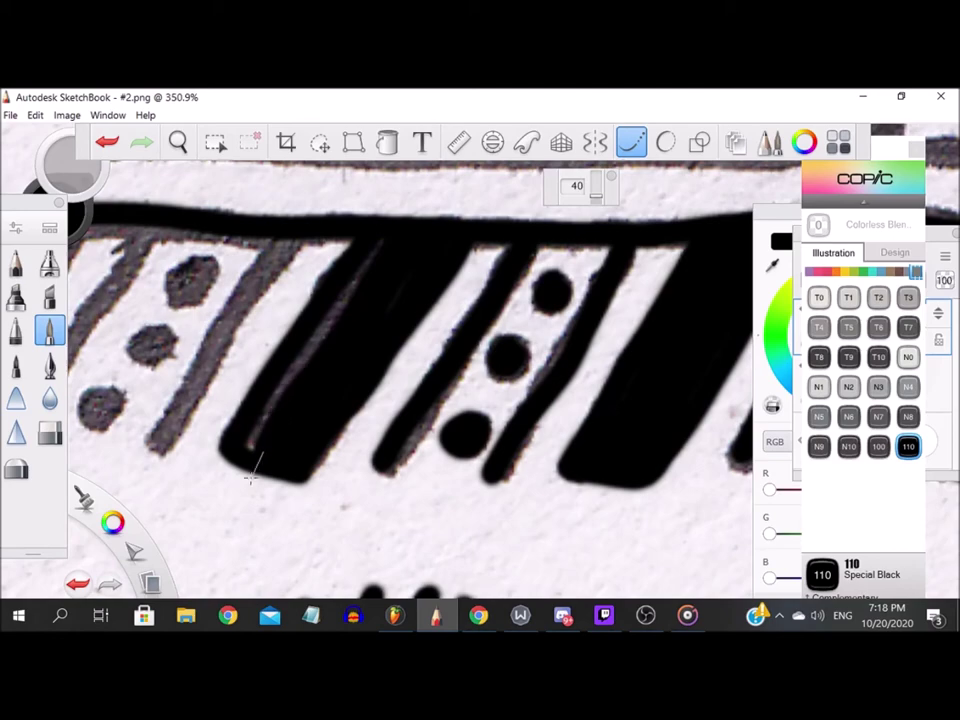
scroll(250, 440, down, 5)
Step: Trace the hat band's two leftmost thin stripes and fill the three dots between them, undoing one stray stroke
scroll(463, 213, up, 6)
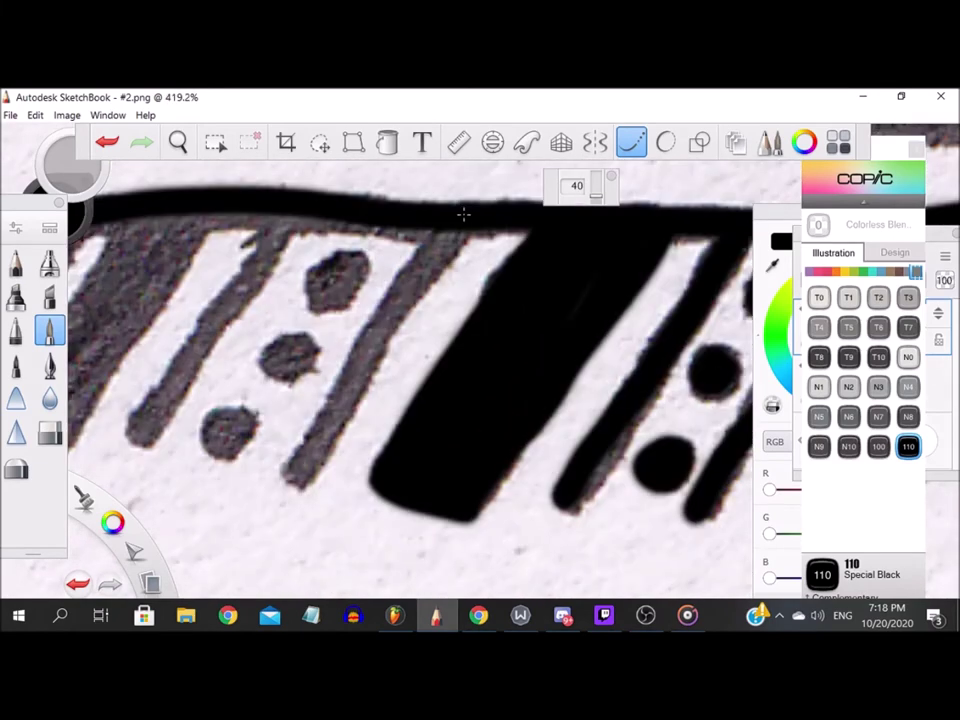
drag(424, 268, 292, 478)
drag(347, 259, 344, 318)
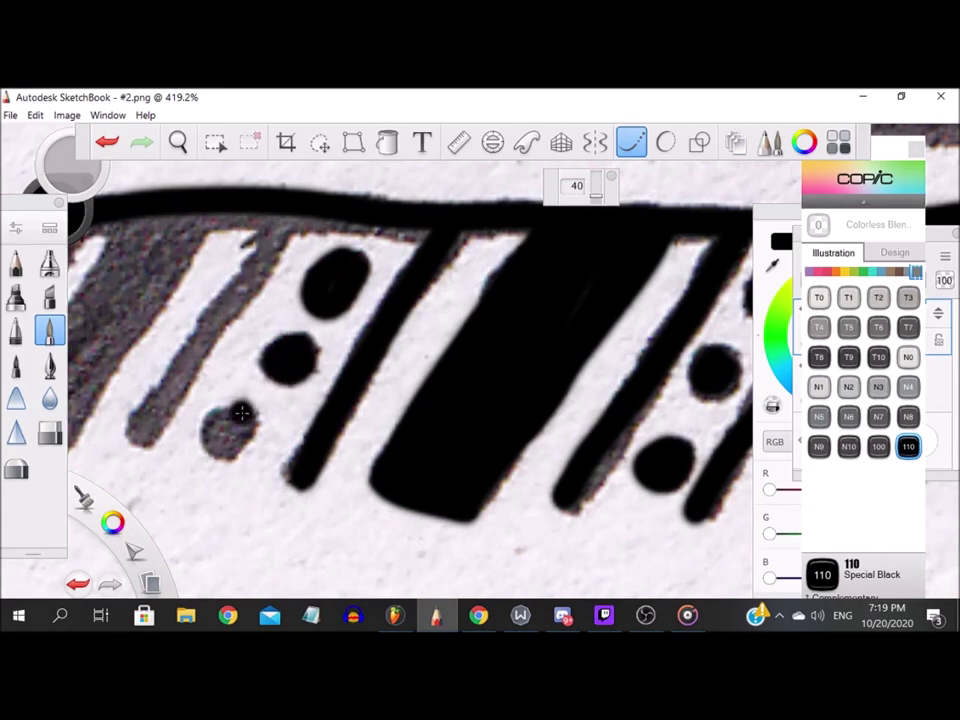
scroll(252, 426, down, 5)
scroll(435, 259, up, 5)
drag(435, 262, 285, 513)
key(ctrl+z)
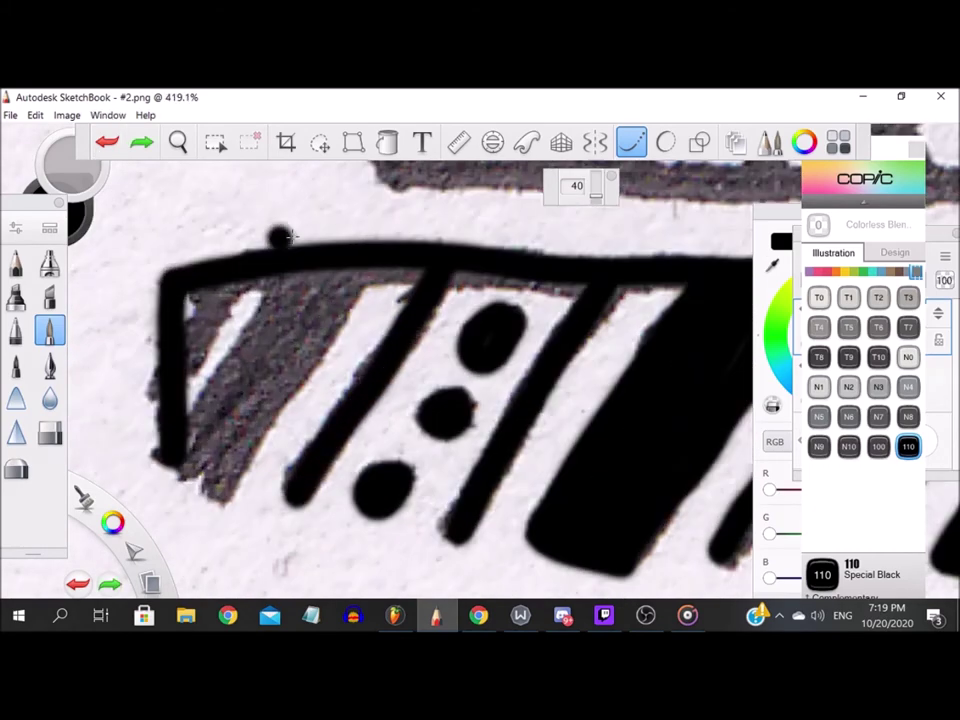
Step: Outline and fill the leftmost wide stripe of the hat band and ink the small dark corner beside it
drag(322, 280, 210, 498)
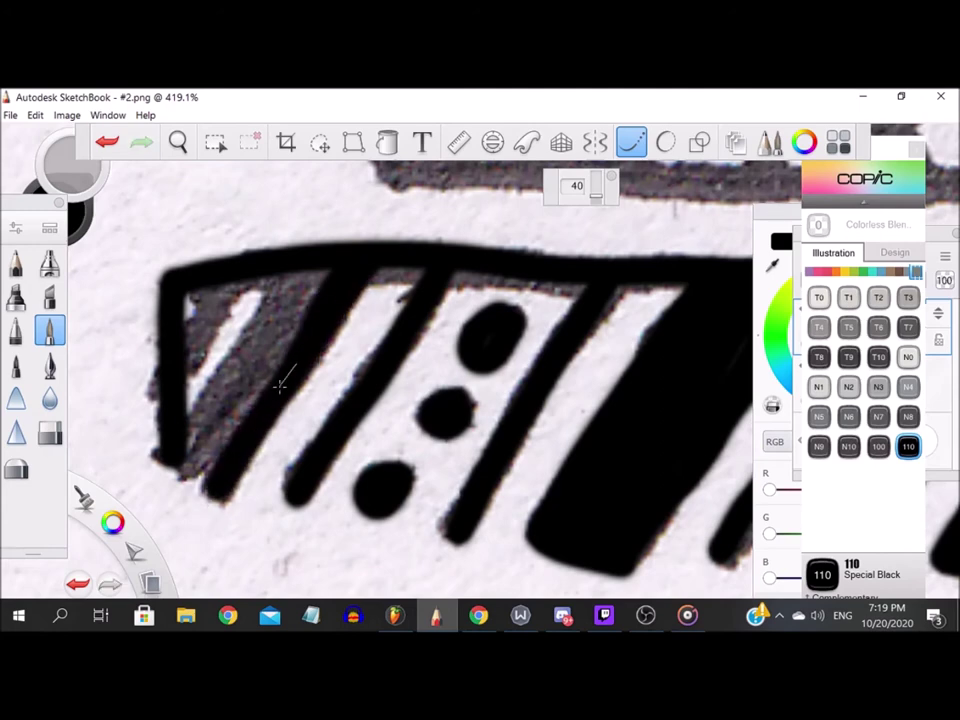
drag(271, 297, 186, 430)
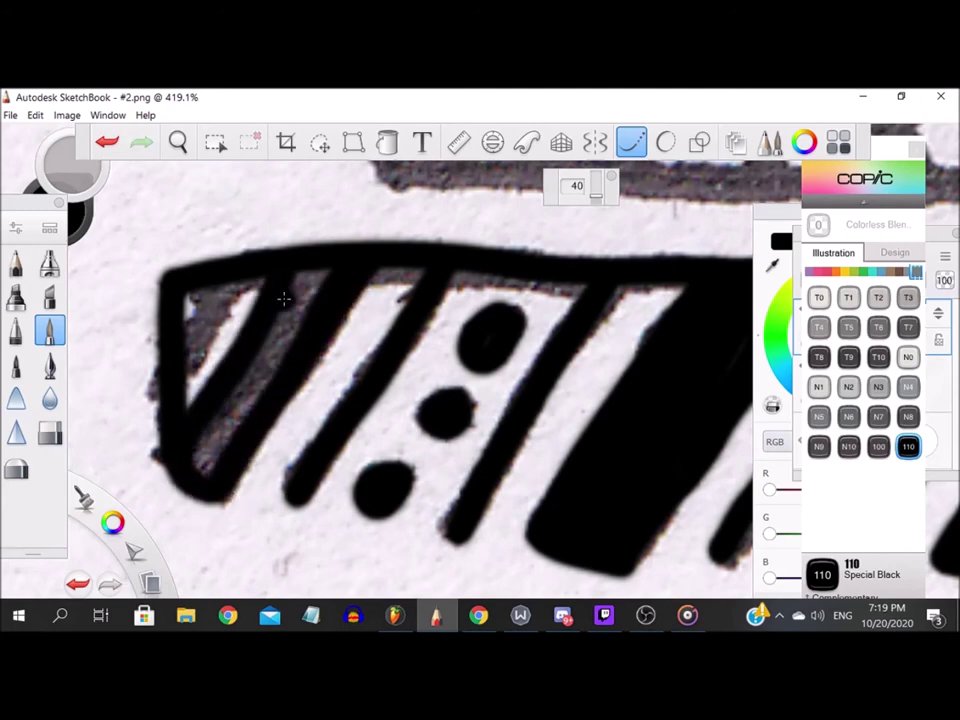
drag(265, 327, 178, 497)
drag(240, 276, 170, 400)
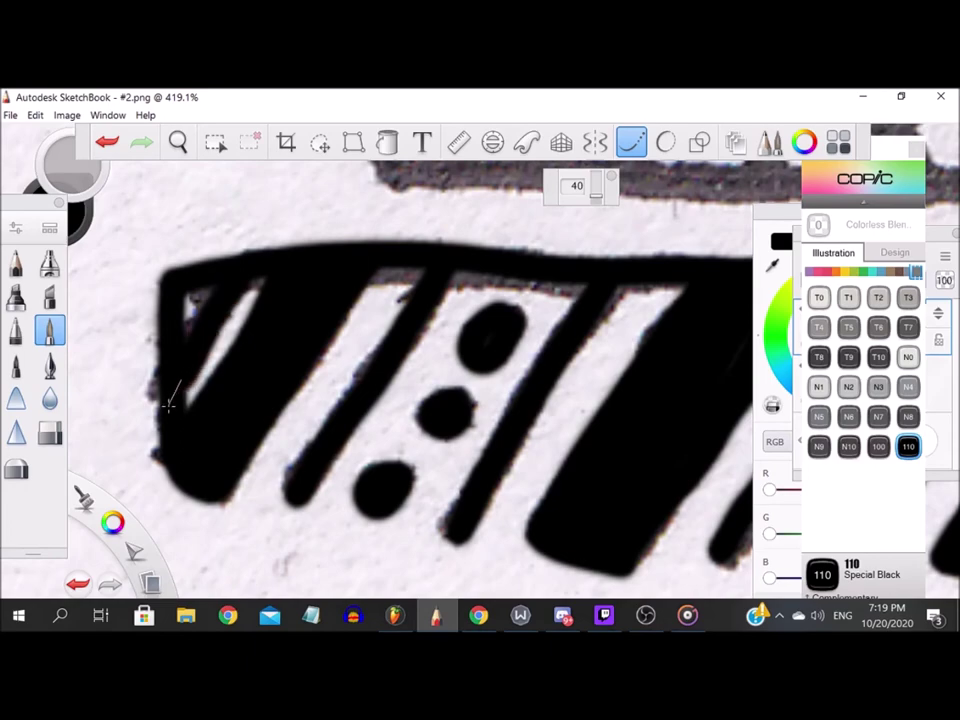
drag(190, 347, 184, 355)
scroll(280, 313, down, 10)
Step: Trace the long base line beneath the hat's scalloped trim and undo the first stroke begun on a scallop
scroll(373, 252, up, 7)
scroll(275, 285, down, 8)
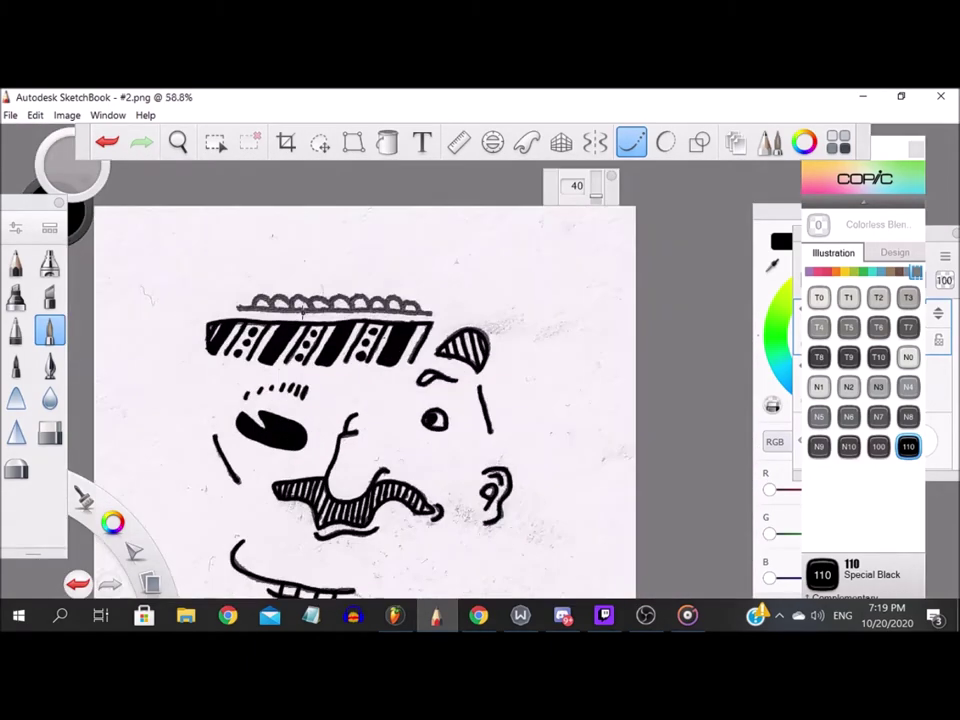
scroll(324, 246, up, 5)
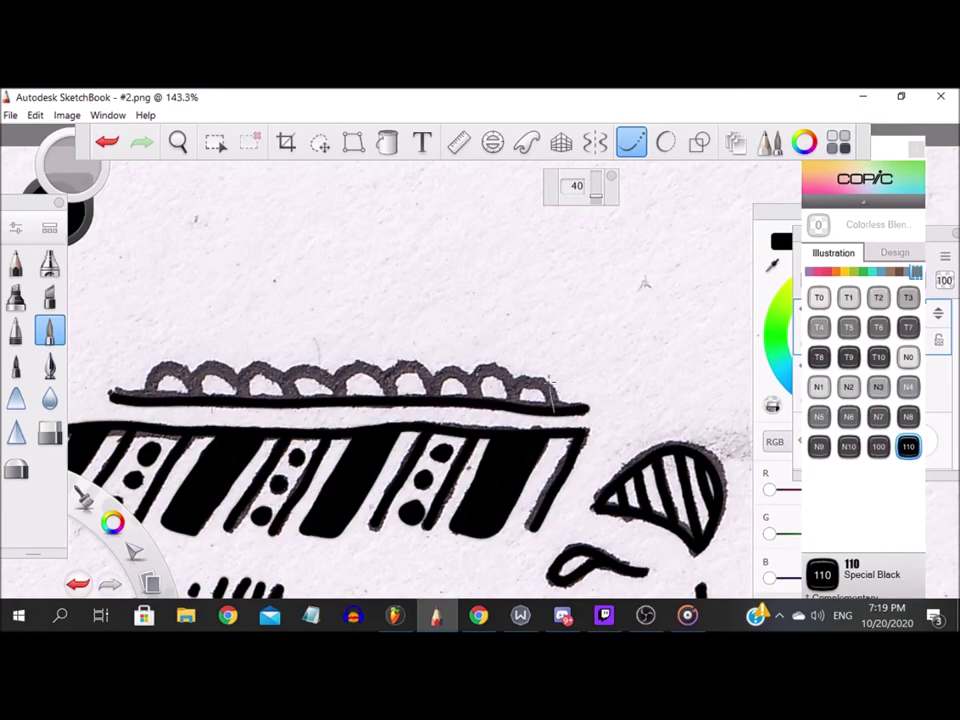
click(107, 148)
Step: Trace the arches at the right end of the scalloped trim in black
scroll(556, 398, up, 8)
mouse_move(566, 446)
mouse_down()
mouse_move(420, 336)
mouse_move(378, 420)
mouse_move(253, 291)
mouse_move(227, 400)
mouse_move(77, 300)
mouse_up()
scroll(295, 347, down, 4)
scroll(568, 484, up, 2)
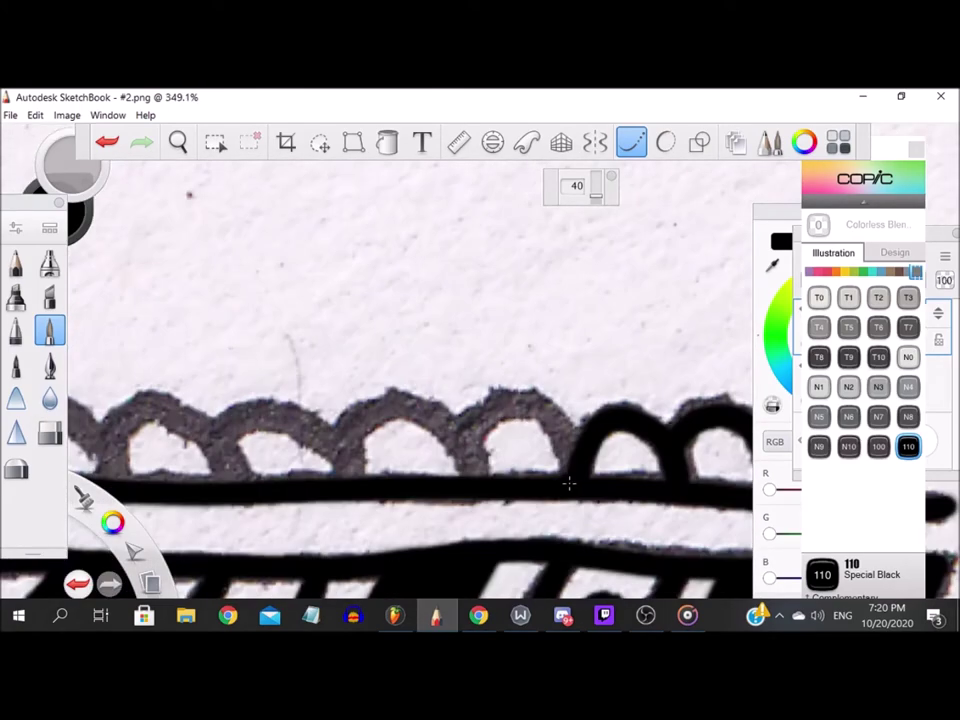
Step: Trace the remaining arches of the scalloped trim through to its left end
drag(540, 405, 477, 484)
drag(420, 410, 341, 490)
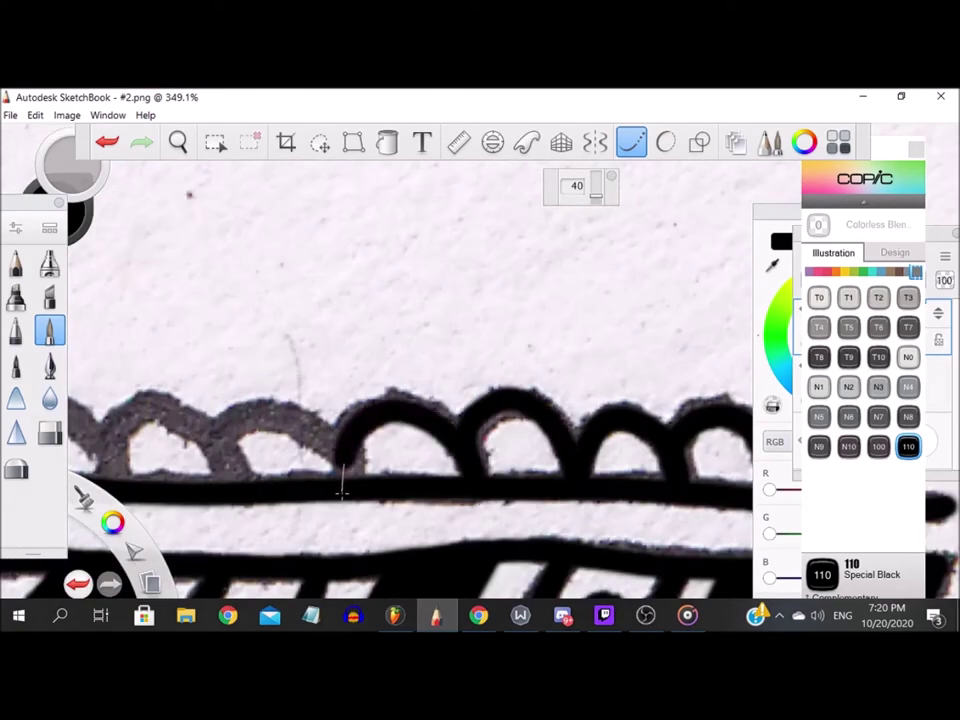
mouse_move(331, 441)
mouse_down()
mouse_move(220, 442)
mouse_move(215, 503)
mouse_up()
scroll(302, 442, down, 7)
scroll(188, 444, up, 8)
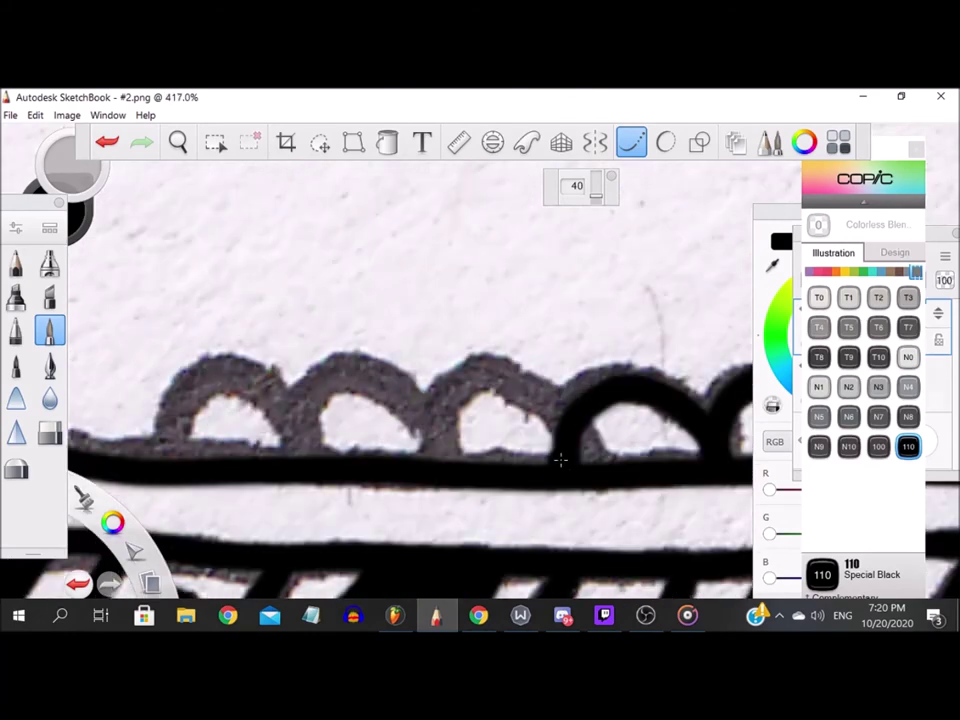
mouse_move(537, 385)
mouse_down()
mouse_move(439, 420)
mouse_move(430, 440)
mouse_move(311, 392)
mouse_move(297, 440)
mouse_move(188, 377)
mouse_move(171, 461)
mouse_up()
Step: Hide the scanned sketch on Layer2 to check the inked lines on their own, and show it again
scroll(298, 347, down, 14)
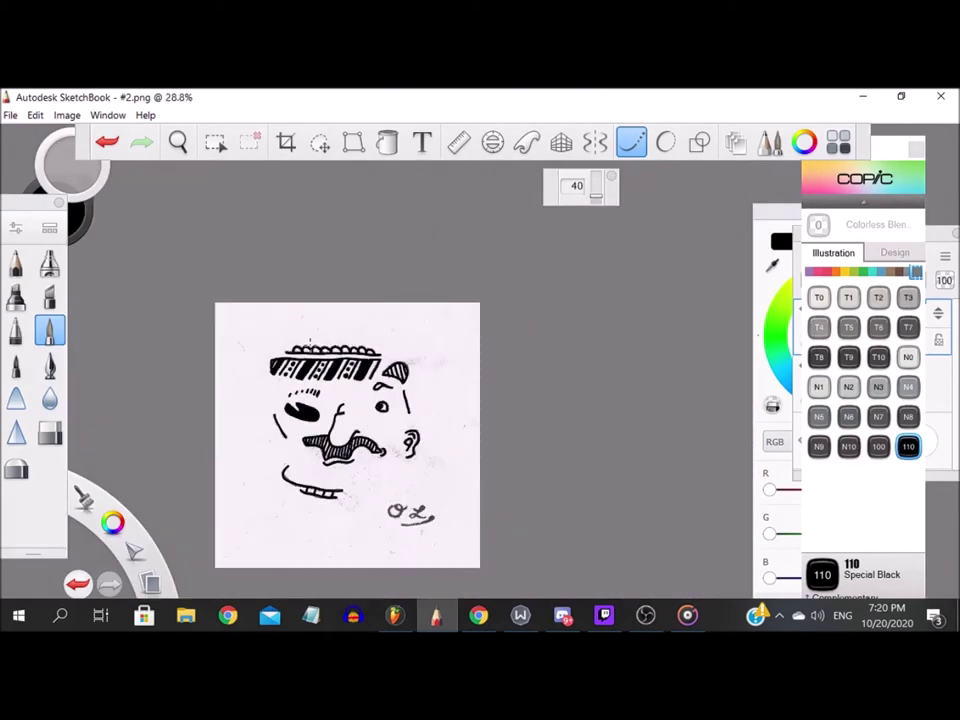
click(954, 446)
click(806, 366)
scroll(386, 487, up, 3)
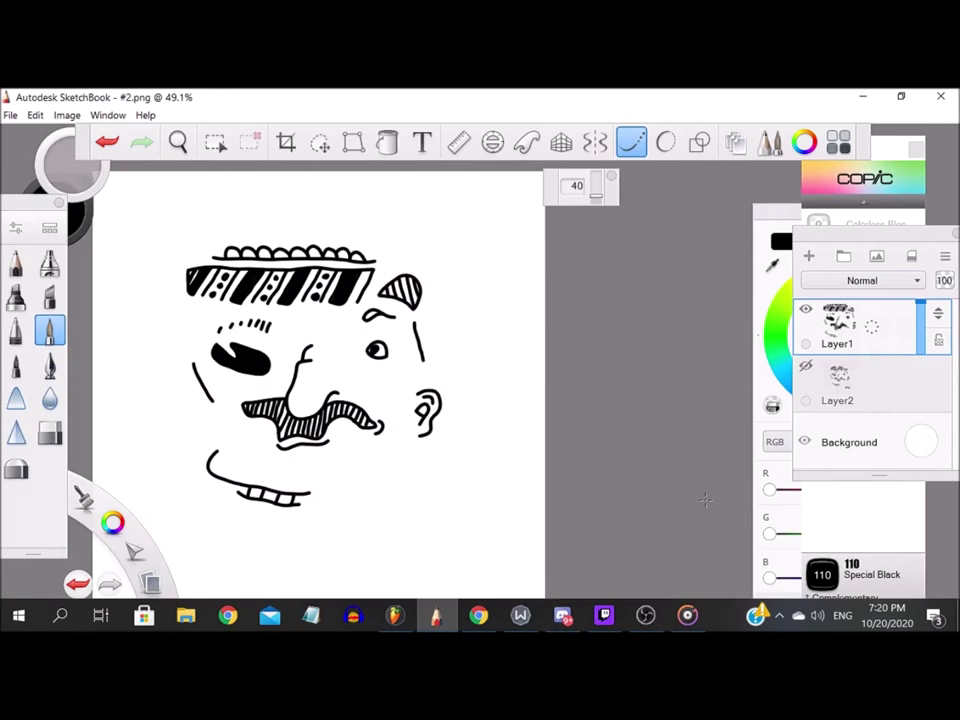
scroll(614, 330, up, 3)
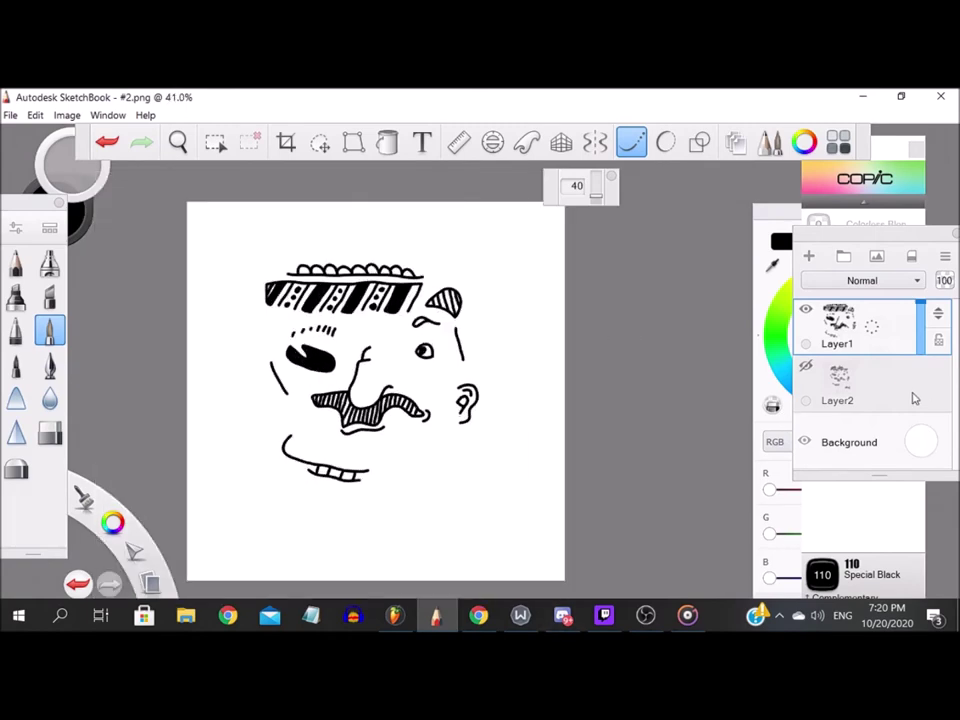
click(808, 367)
Step: Trace the signature's two looped initials and the curled underline beneath them in black
scroll(465, 507, up, 11)
mouse_move(341, 299)
mouse_down()
mouse_move(228, 334)
mouse_move(300, 425)
mouse_up()
mouse_move(281, 325)
mouse_down()
mouse_move(367, 356)
mouse_move(421, 312)
mouse_up()
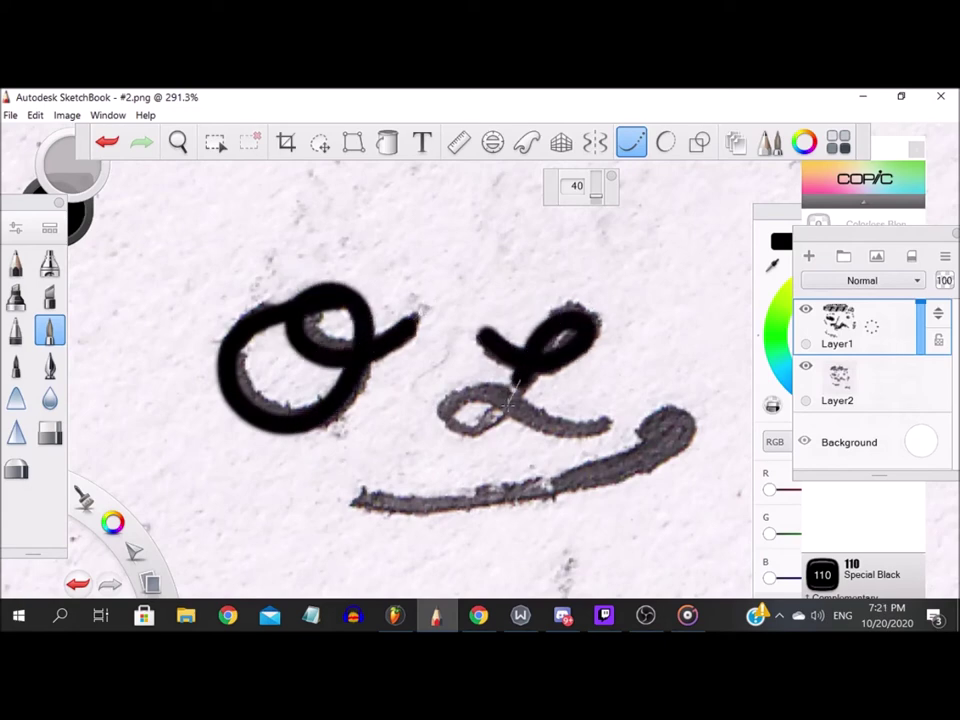
mouse_move(362, 497)
mouse_down()
mouse_move(509, 496)
mouse_move(674, 442)
mouse_up()
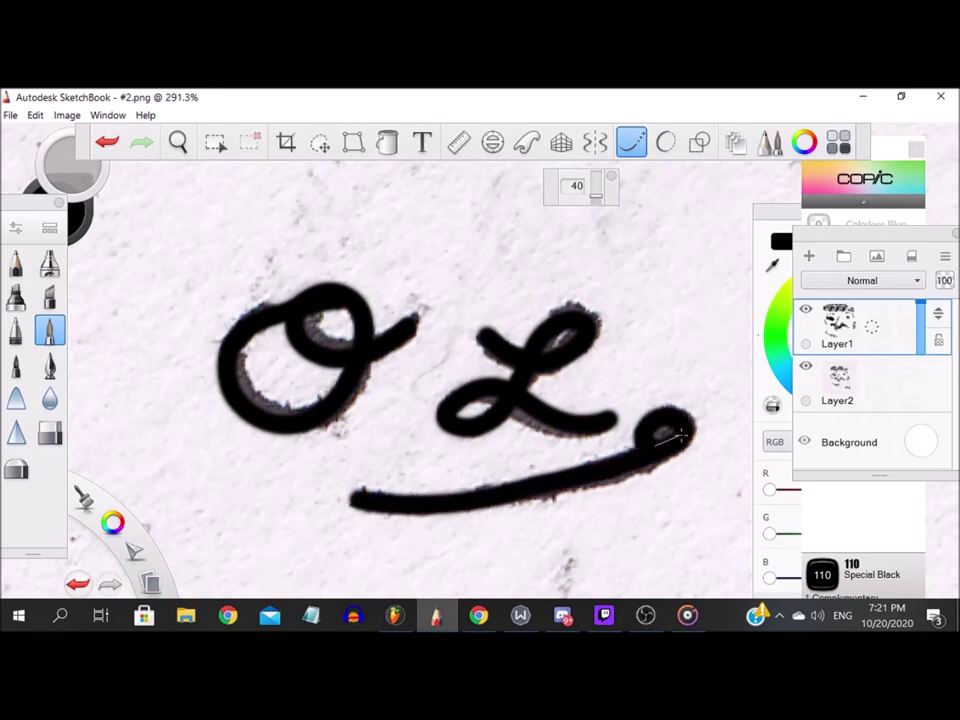
scroll(684, 427, down, 12)
scroll(671, 399, up, 1)
scroll(690, 405, down, 1)
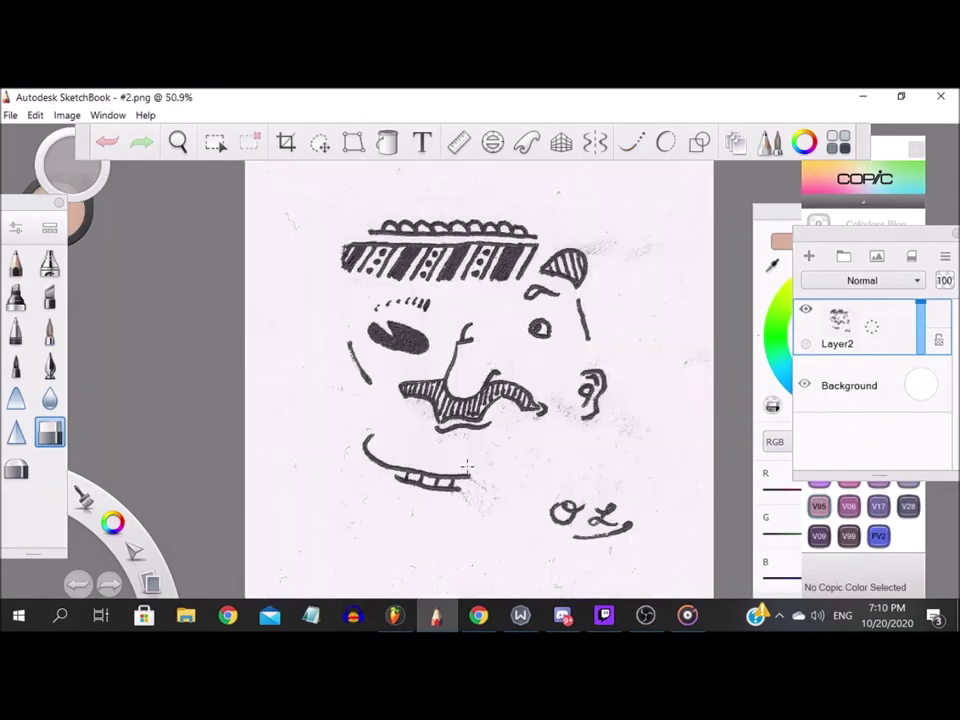
Step: Add a new layer above the scanned sketch on Layer2 and turn on Steady Stroke
scroll(746, 339, up, 4)
drag(840, 320, 866, 276)
scroll(700, 250, down, 5)
click(632, 141)
scroll(550, 370, up, 9)
scroll(550, 370, down, 1)
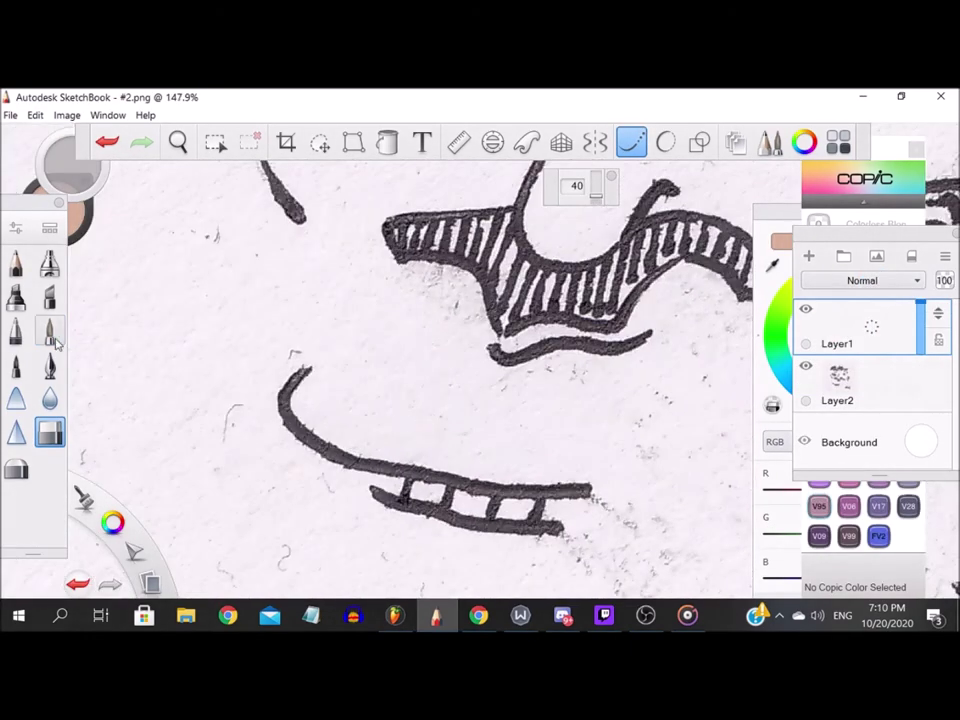
Step: Trace the smile line, the teeth dividers and the lower mouth line with the brush in Copic 110 Special Black
click(908, 446)
scroll(360, 450, up, 2)
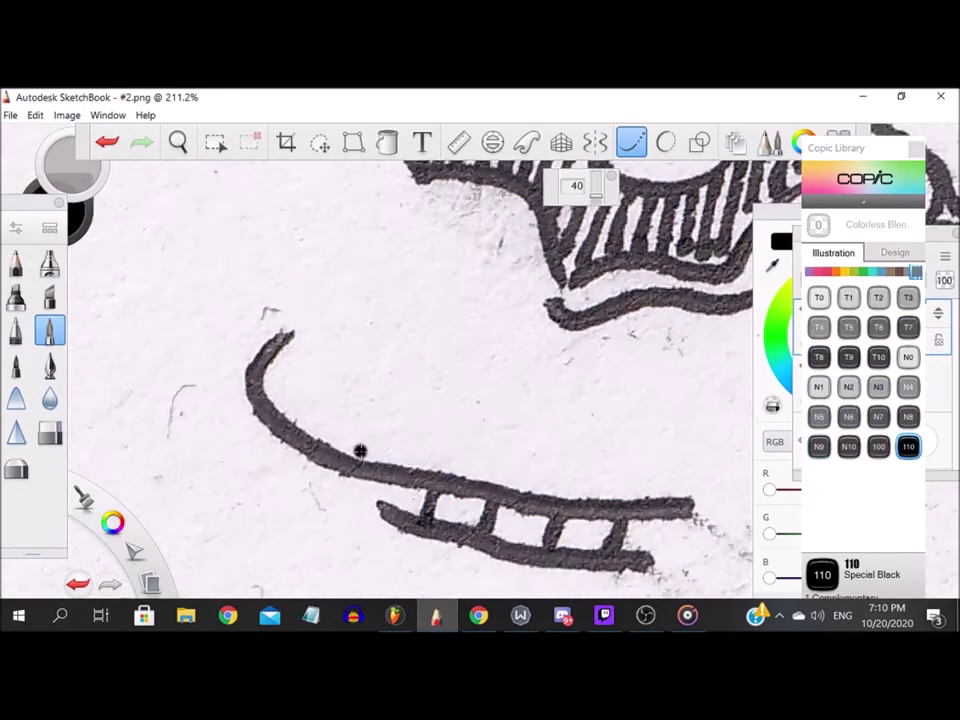
scroll(401, 345, down, 1)
scroll(195, 287, up, 1)
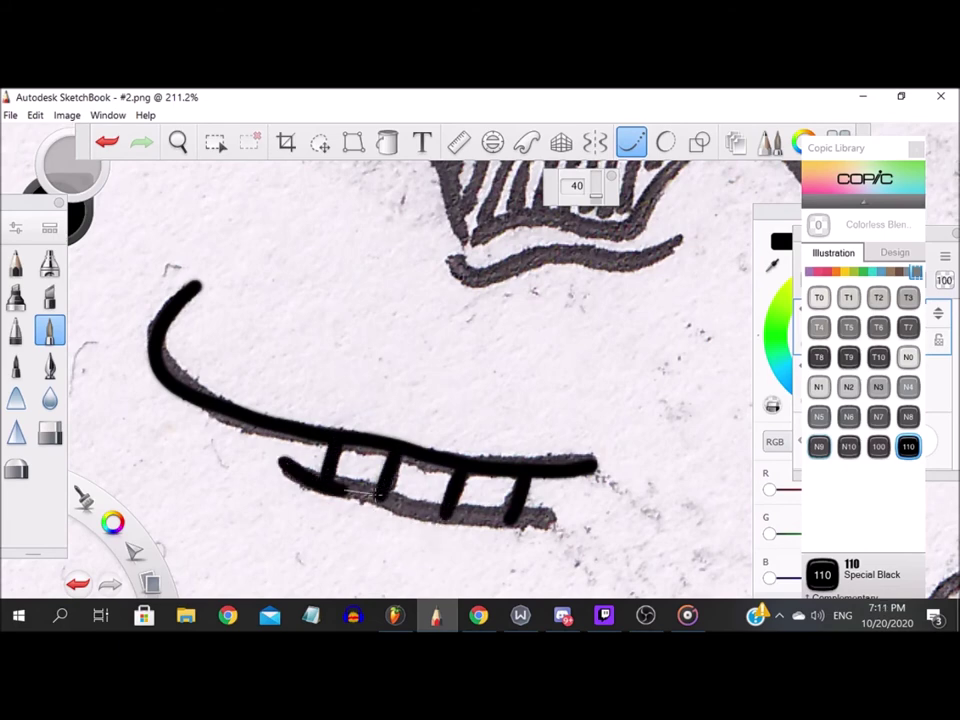
drag(564, 515, 571, 518)
scroll(520, 472, down, 5)
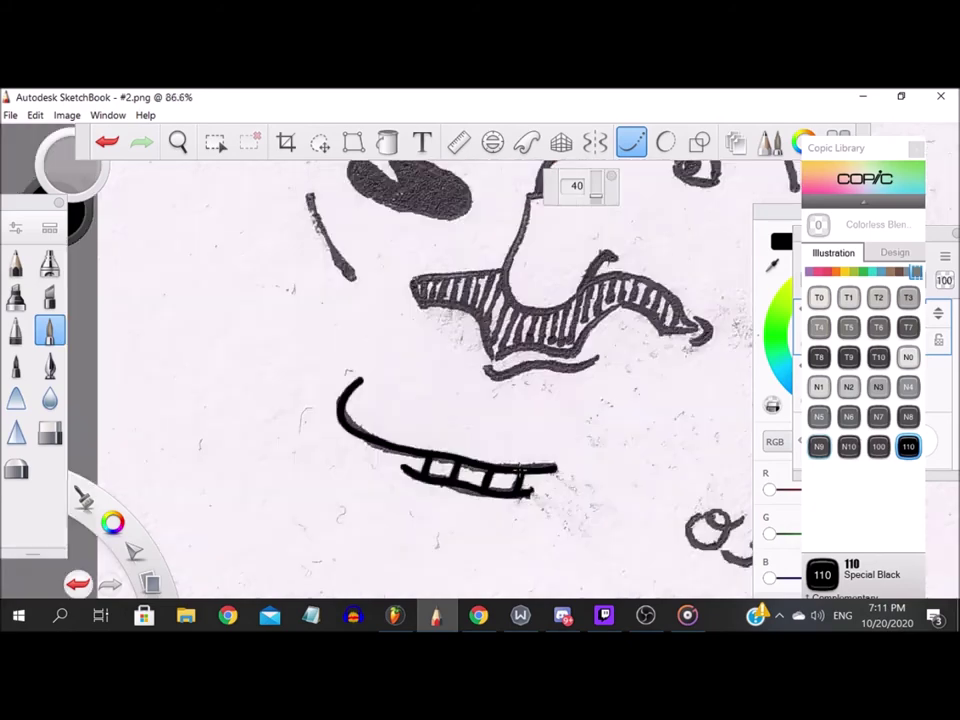
Step: Trace the moustache's left tip and its lower edge through to the right tip
scroll(543, 228, up, 5)
scroll(422, 341, down, 3)
scroll(453, 327, up, 3)
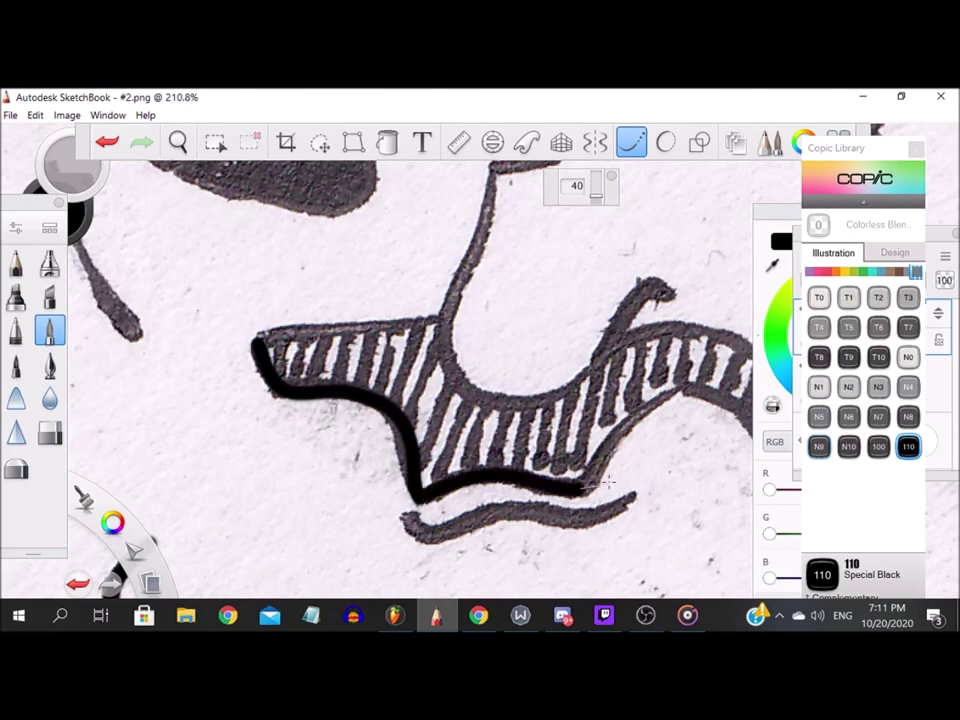
scroll(740, 408, down, 5)
scroll(292, 342, up, 7)
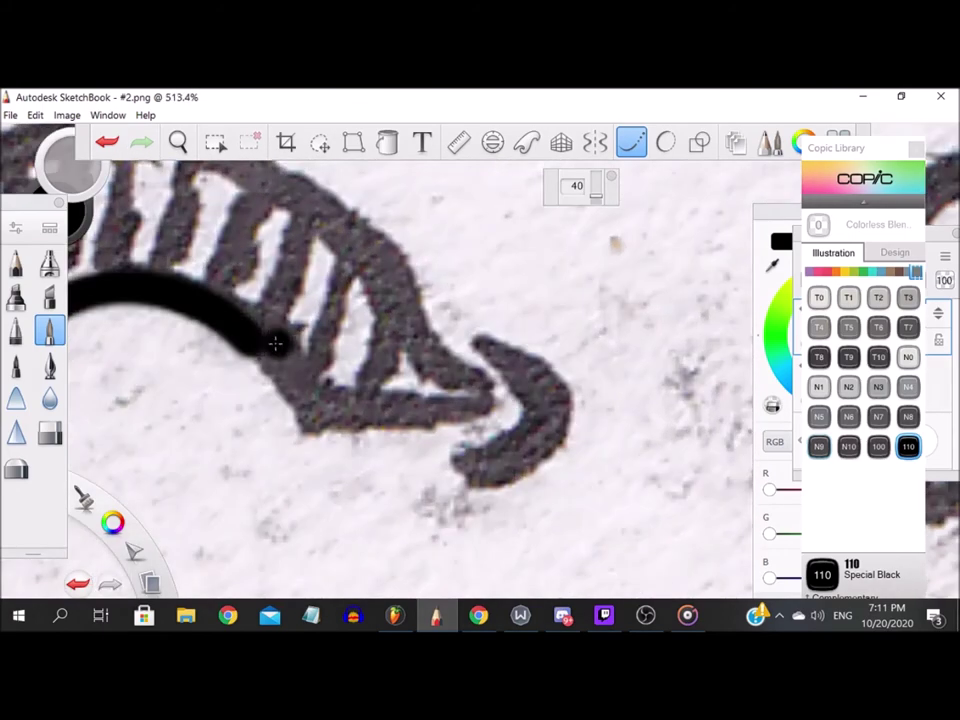
mouse_move(281, 362)
mouse_down()
mouse_move(386, 407)
mouse_move(471, 375)
mouse_move(354, 253)
mouse_move(300, 220)
mouse_up()
scroll(300, 220, down, 5)
Step: Trace the moustache's upper right edge and the nose line that runs into it
scroll(667, 383, up, 4)
mouse_move(636, 364)
mouse_down()
mouse_move(572, 355)
mouse_move(492, 382)
mouse_move(393, 462)
mouse_move(283, 483)
mouse_move(205, 420)
mouse_move(200, 300)
mouse_move(255, 182)
mouse_up()
scroll(321, 240, down, 5)
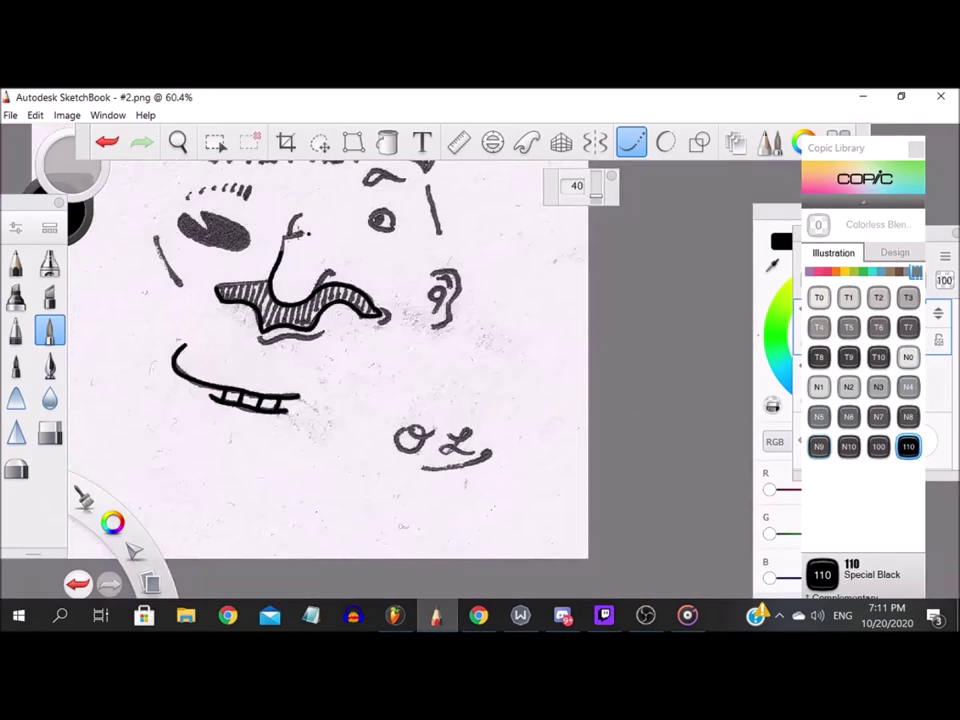
Step: Trace the remaining outline curves around the nose and moustache in black
scroll(242, 429, up, 6)
mouse_move(242, 429)
mouse_down()
mouse_move(274, 270)
mouse_move(452, 270)
mouse_up()
scroll(452, 272, down, 3)
scroll(451, 273, down, 4)
scroll(450, 248, up, 6)
mouse_move(384, 444)
mouse_down()
mouse_move(396, 387)
mouse_move(428, 326)
mouse_move(494, 301)
mouse_move(180, 352)
mouse_move(75, 378)
mouse_up()
scroll(473, 318, down, 6)
Step: Ink the first hatch stripes inside the moustache's left end
scroll(447, 382, up, 6)
scroll(268, 318, up, 3)
mouse_move(268, 320)
mouse_down()
mouse_move(249, 378)
mouse_move(268, 497)
mouse_up()
scroll(400, 380, down, 4)
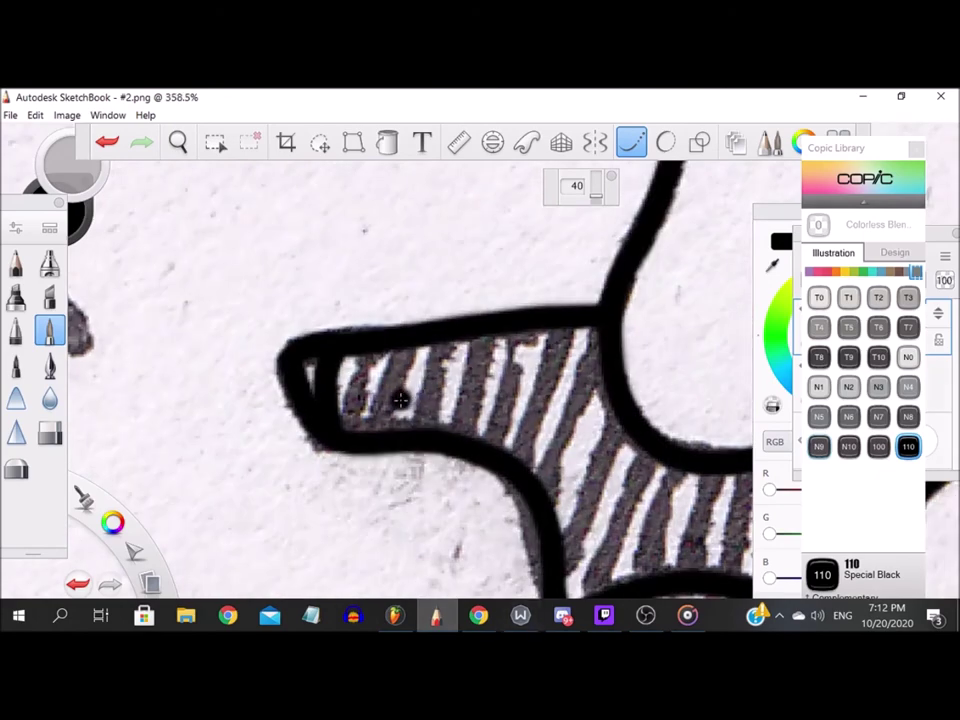
scroll(400, 400, up, 6)
drag(356, 249, 313, 512)
mouse_move(472, 245)
mouse_down()
mouse_move(388, 459)
mouse_move(380, 515)
mouse_up()
drag(567, 226, 507, 522)
Step: Continue the moustache hatching with the next stripes toward the nose
scroll(525, 393, down, 5)
scroll(600, 365, up, 4)
drag(530, 241, 476, 521)
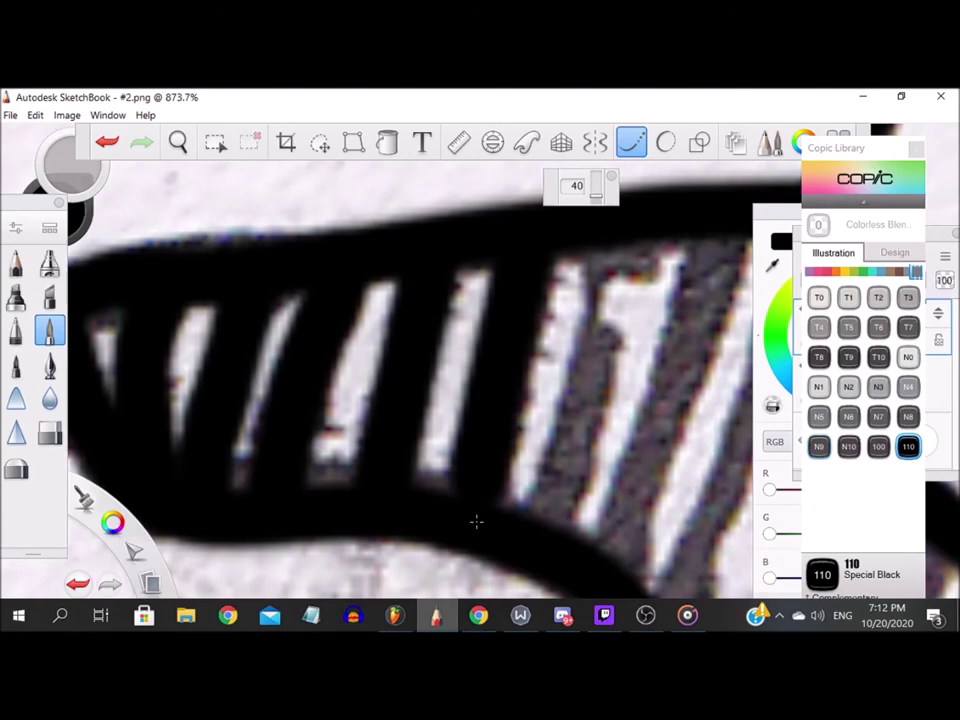
scroll(480, 518, down, 3)
scroll(615, 512, up, 3)
drag(521, 236, 447, 515)
Step: Ink the slanted hatch stripes where the moustache meets the nose line
scroll(490, 495, down, 4)
scroll(630, 530, up, 3)
mouse_move(546, 220)
mouse_down()
mouse_move(484, 410)
mouse_move(463, 540)
mouse_up()
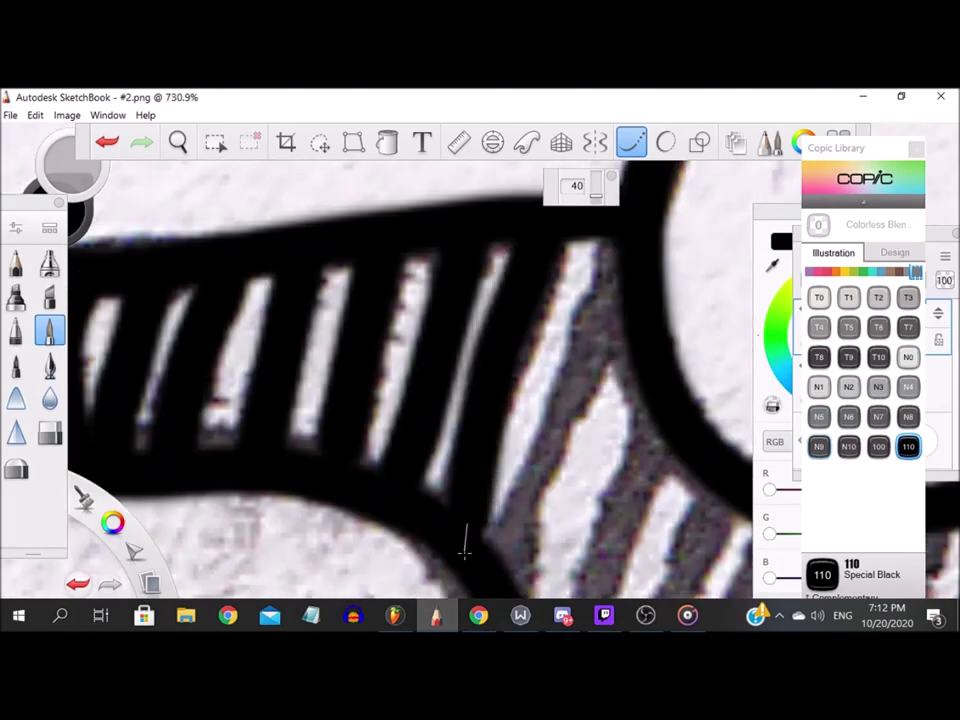
scroll(249, 229, down, 2)
drag(477, 212, 385, 470)
drag(518, 343, 394, 571)
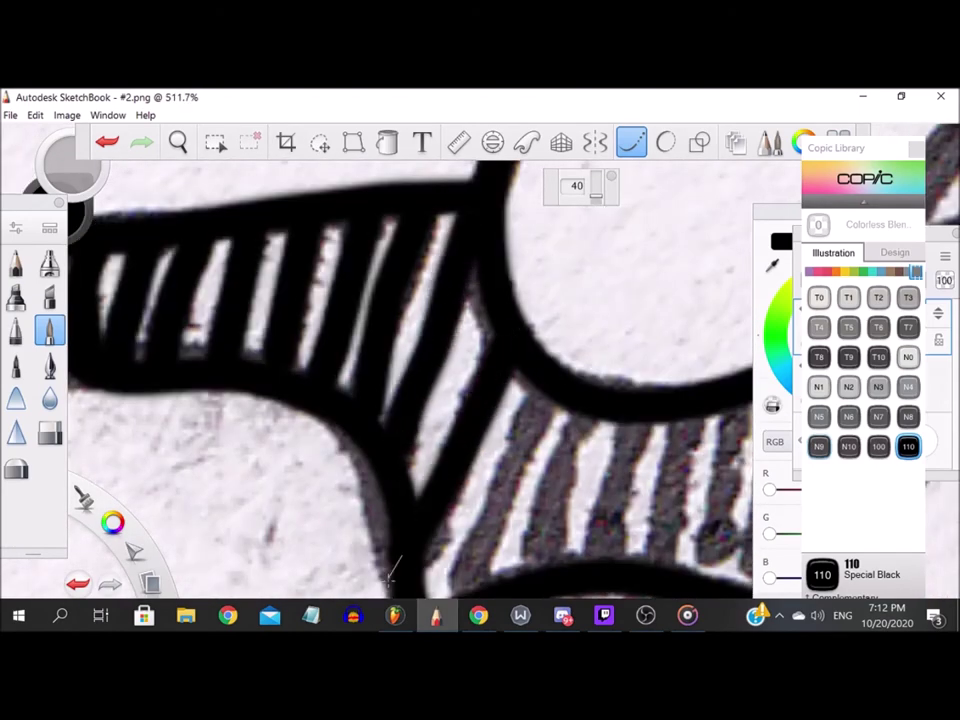
Step: Ink the hatch stripes inside the moustache directly below the nose, undoing and redrawing the misplaced stroke
scroll(425, 420, down, 4)
scroll(488, 580, up, 4)
drag(482, 229, 423, 454)
drag(539, 231, 482, 430)
drag(586, 236, 548, 415)
drag(632, 230, 606, 412)
click(396, 168)
click(107, 142)
click(107, 142)
mouse_move(622, 238)
mouse_down()
mouse_move(606, 366)
mouse_move(613, 415)
mouse_up()
Step: Continue the black hatching from below the nose into the rising start of the moustache's right half
scroll(613, 414, down, 3)
scroll(695, 388, up, 3)
mouse_move(581, 254)
mouse_down()
mouse_move(550, 336)
mouse_move(538, 465)
mouse_up()
drag(643, 215, 583, 465)
scroll(605, 392, down, 3)
scroll(651, 386, up, 3)
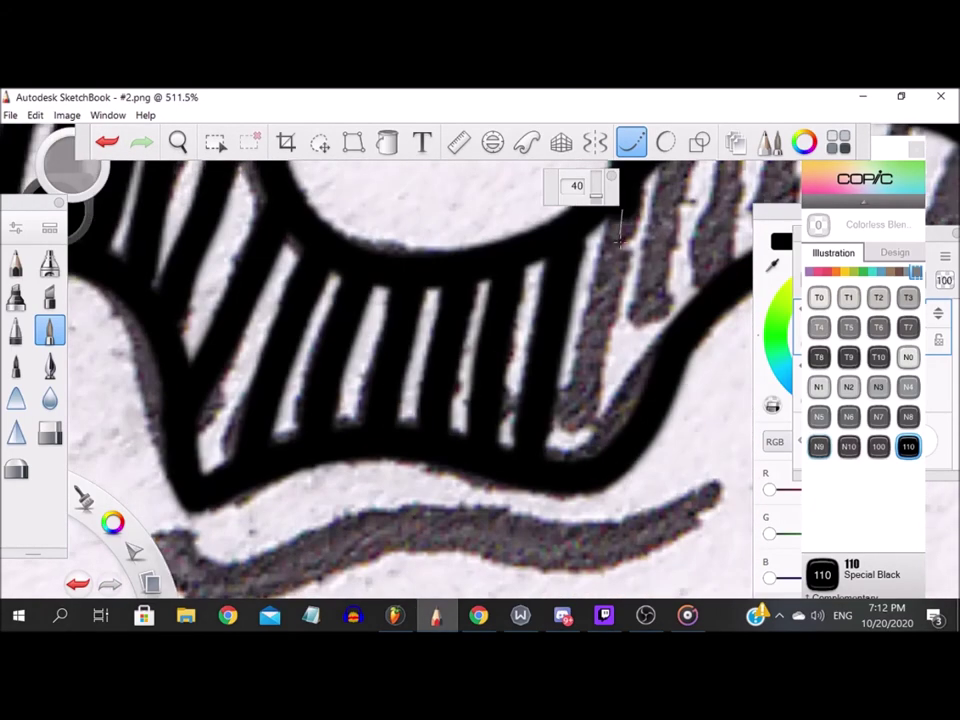
scroll(574, 471, down, 3)
scroll(602, 349, up, 3)
drag(525, 366, 499, 549)
drag(609, 254, 565, 430)
drag(661, 245, 624, 397)
Step: Ink the remaining hatch stripes across the moustache's right arch down to its pointed tip
scroll(627, 395, down, 3)
scroll(707, 312, up, 3)
drag(585, 256, 567, 351)
drag(647, 262, 609, 356)
drag(708, 285, 656, 394)
scroll(660, 396, down, 3)
scroll(745, 416, up, 5)
drag(500, 192, 432, 325)
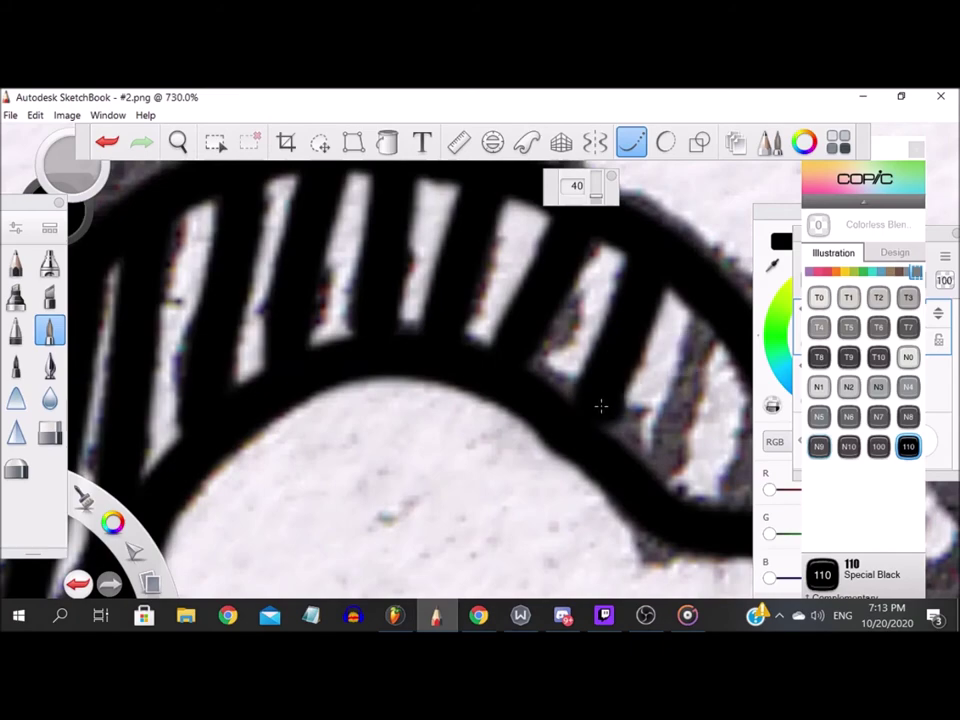
drag(545, 228, 480, 372)
scroll(632, 373, up, 1)
drag(468, 238, 412, 345)
Step: Trace the wavy mouth line below the moustache and the slanted face line at the left in black
scroll(586, 441, down, 7)
scroll(419, 461, up, 2)
mouse_move(302, 370)
mouse_down()
mouse_move(331, 397)
mouse_move(457, 360)
mouse_move(650, 354)
mouse_up()
scroll(650, 356, down, 4)
scroll(551, 420, up, 5)
drag(432, 318, 536, 467)
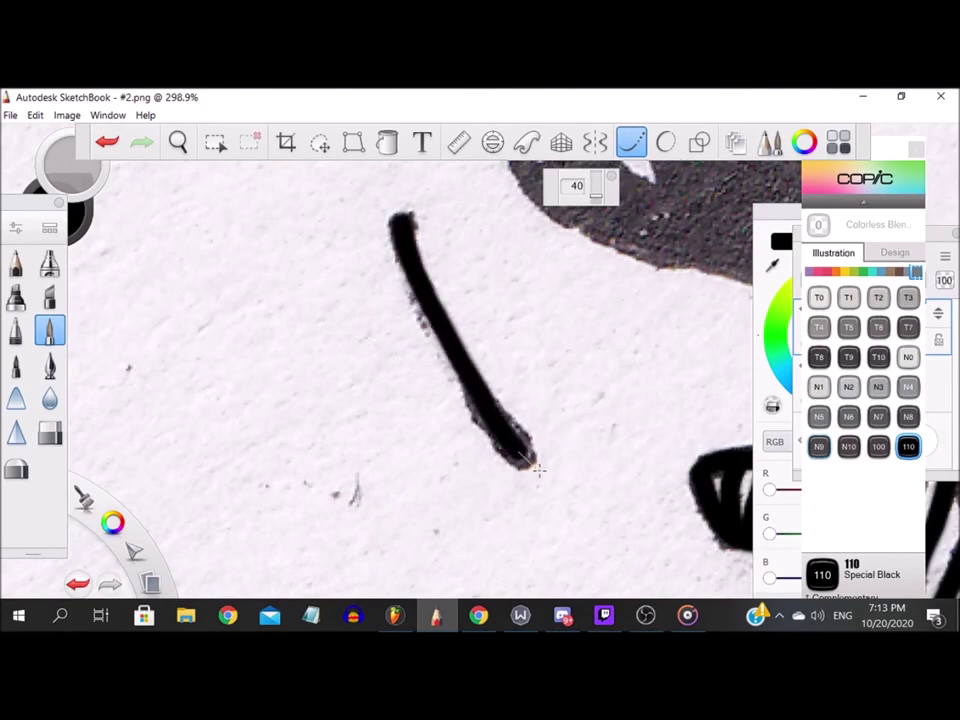
Step: Ink the outline of the right eye and fill its oval pupil in black
scroll(536, 467, down, 3)
scroll(375, 347, up, 4)
mouse_move(375, 347)
mouse_down()
mouse_move(460, 276)
mouse_move(573, 392)
mouse_move(555, 462)
mouse_up()
mouse_move(497, 451)
mouse_down()
mouse_move(369, 388)
mouse_move(396, 418)
mouse_move(405, 370)
mouse_move(440, 312)
mouse_up()
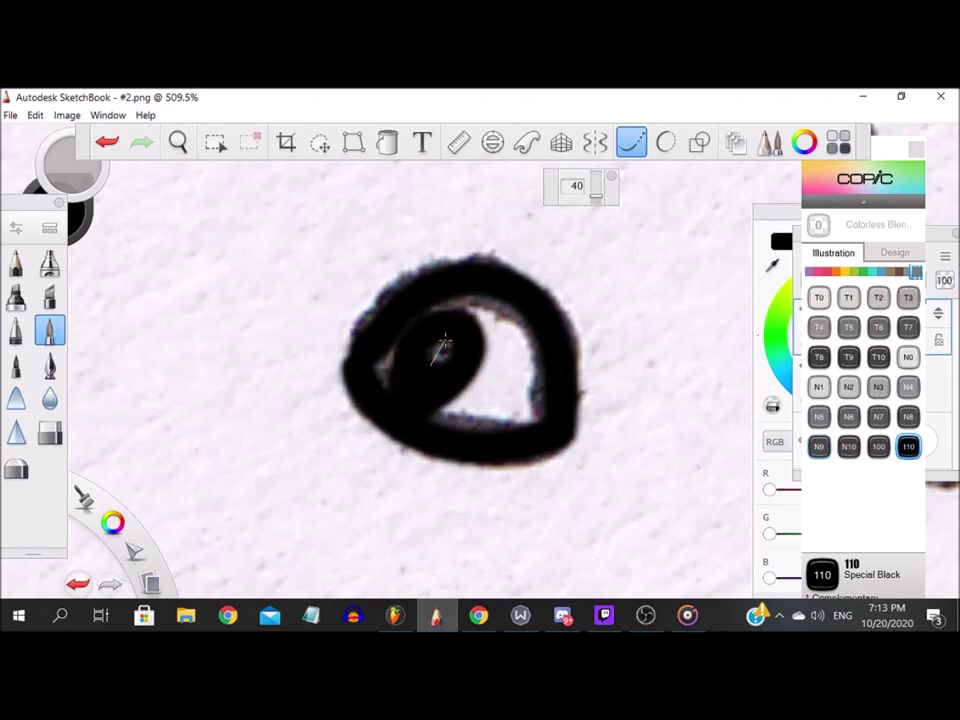
Step: Outline the notched oval shape over the left eye and fill it solid black
scroll(444, 343, down, 6)
scroll(289, 349, up, 4)
mouse_move(252, 304)
mouse_down()
mouse_move(220, 334)
mouse_move(295, 455)
mouse_move(360, 482)
mouse_move(585, 520)
mouse_move(628, 415)
mouse_move(420, 318)
mouse_move(333, 303)
mouse_up()
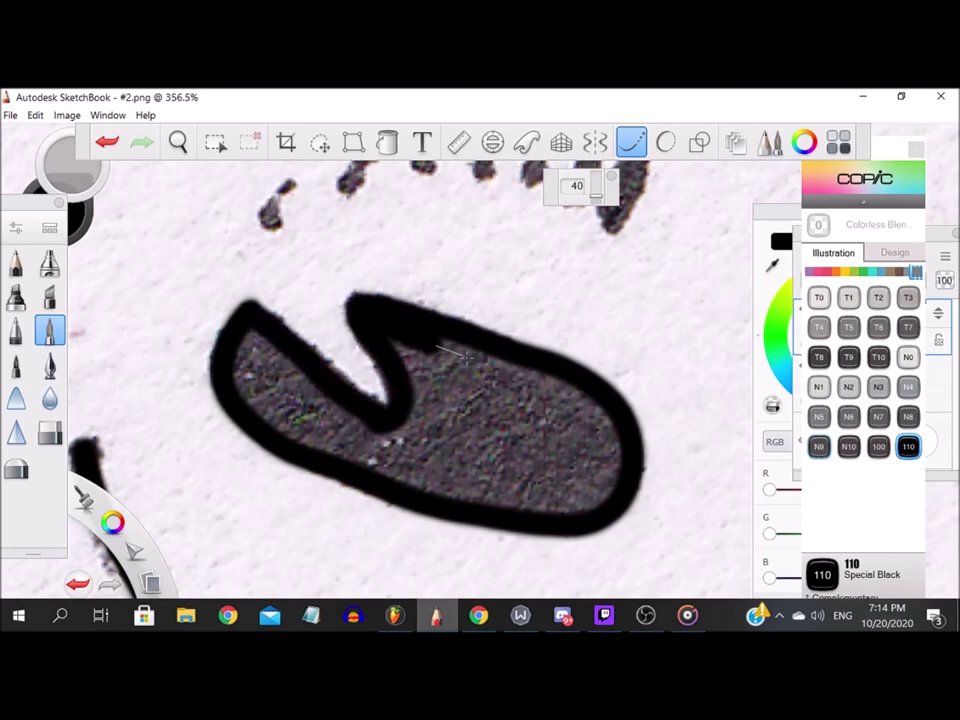
drag(466, 356, 547, 386)
mouse_move(612, 425)
mouse_down()
mouse_move(589, 501)
mouse_move(557, 411)
mouse_move(516, 459)
mouse_move(501, 405)
mouse_move(463, 430)
mouse_move(437, 416)
mouse_up()
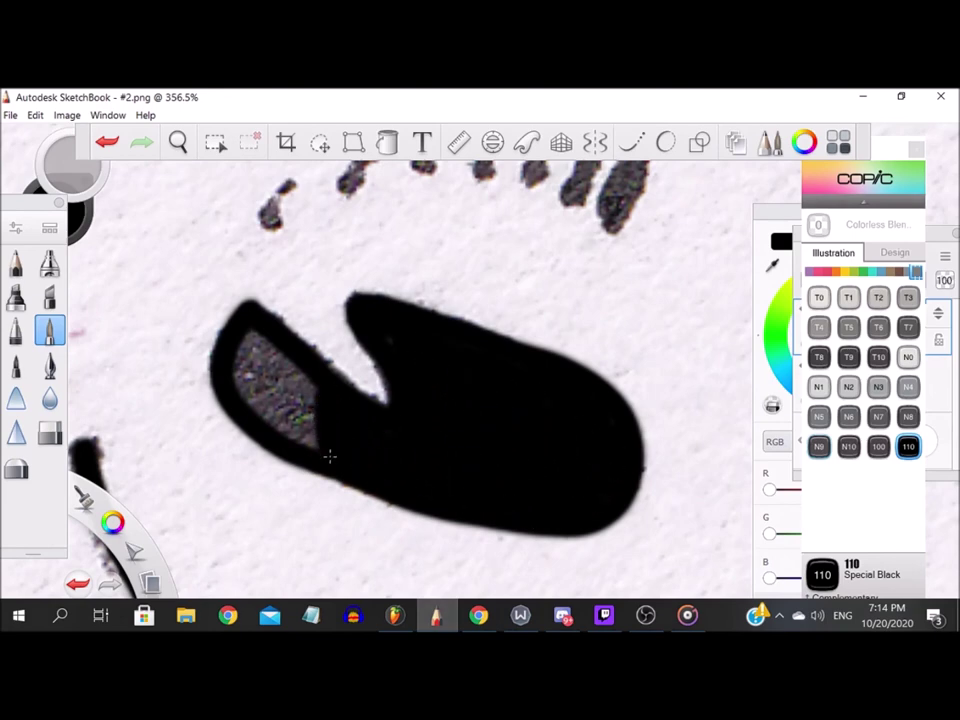
drag(330, 456, 285, 372)
Step: Turn Steady Stroke back on and ink the ear's outer contour, inner loop and short inner curve
click(641, 146)
scroll(466, 310, down, 15)
scroll(553, 322, up, 14)
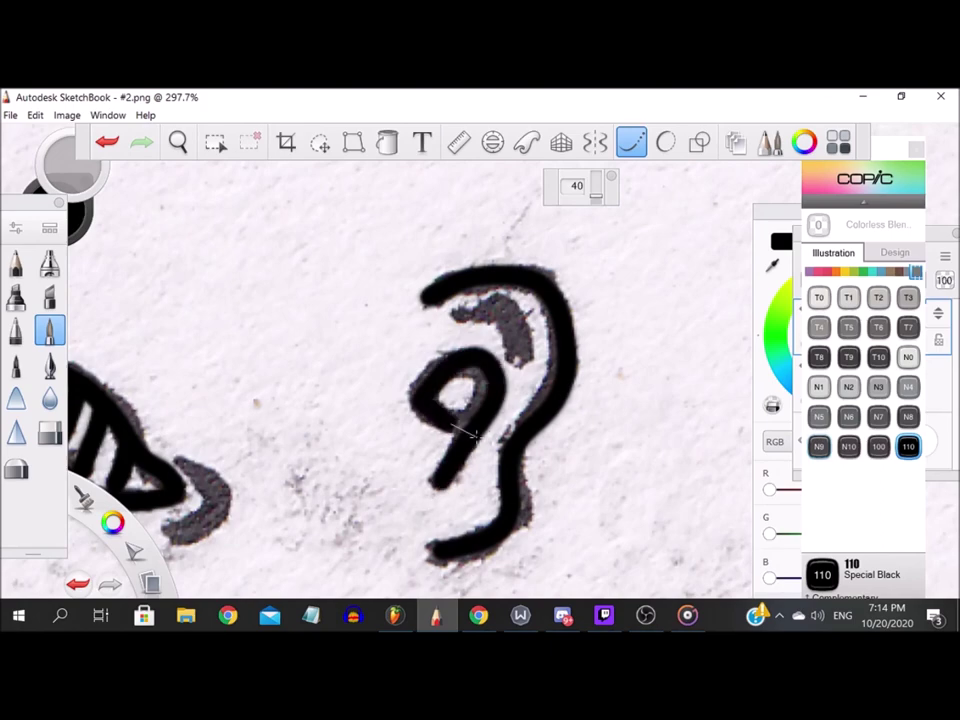
drag(521, 363, 521, 385)
Step: Ink the small crescent beside the moustache's right tip and the hooked nostril line above the moustache
scroll(490, 361, down, 4)
scroll(317, 480, up, 6)
mouse_move(294, 427)
mouse_down()
mouse_move(360, 347)
mouse_move(301, 306)
mouse_up()
scroll(334, 325, down, 5)
scroll(333, 328, up, 5)
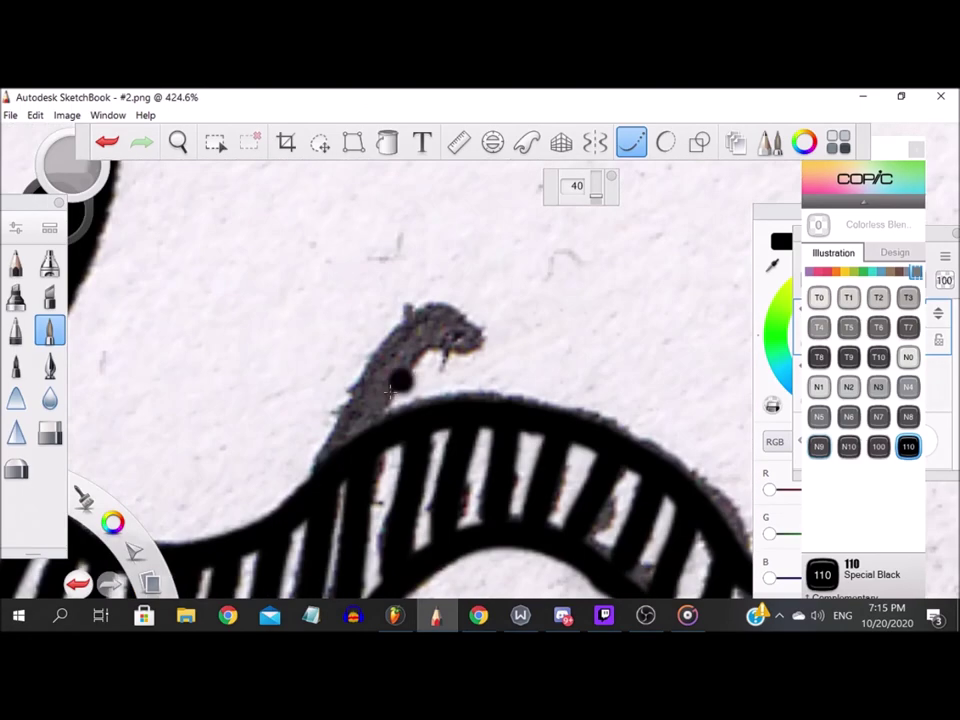
scroll(470, 365, down, 6)
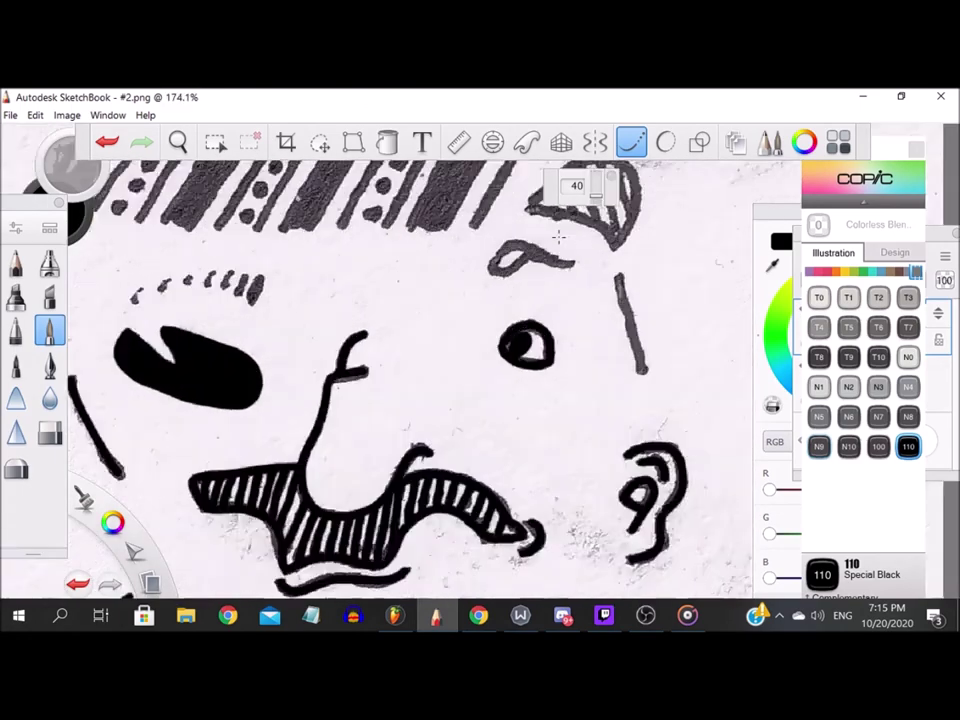